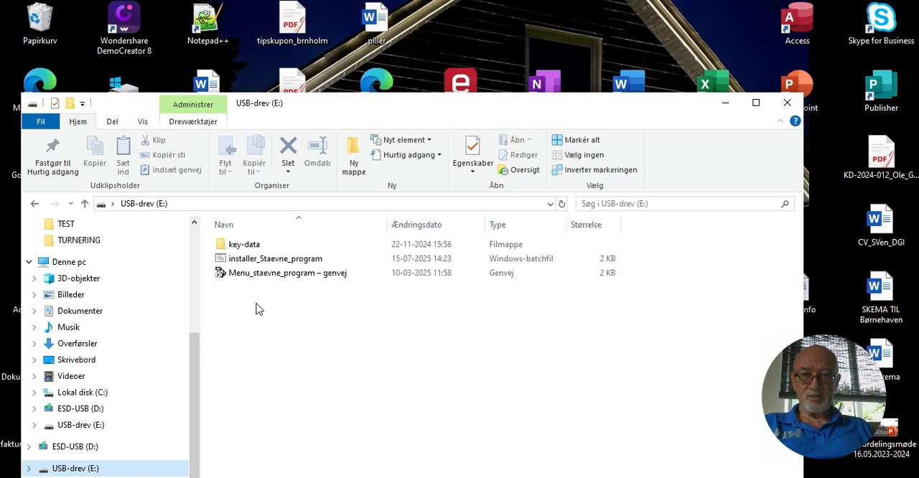
Run the installer_Staevne_program batch file on the USB drive to install and launch the tournament program
left_click(256, 261)
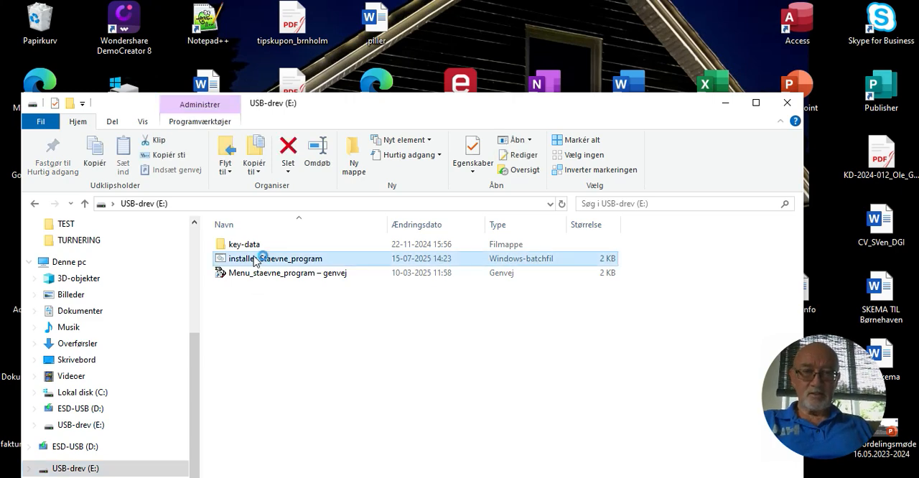
double_click(255, 260)
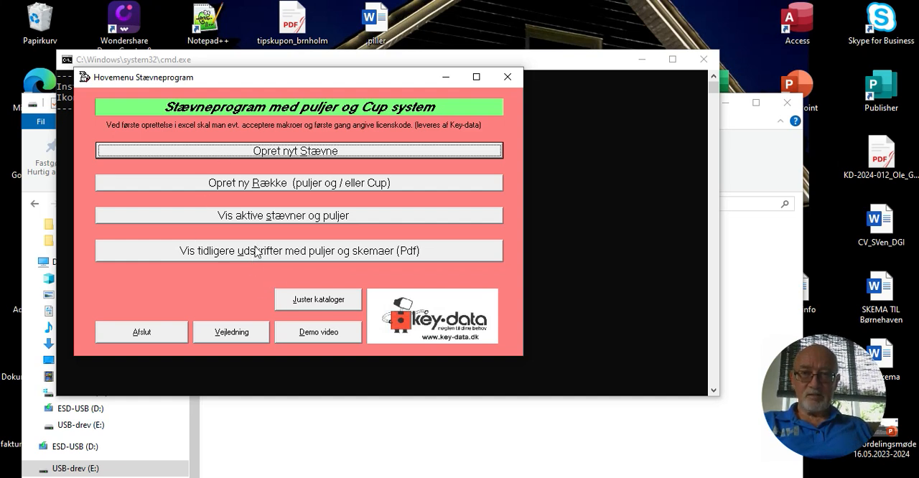
Show the active tournaments, view the rows of Pointstævne U14 Ballerup 25 maj 2025, and return to the main menu
left_click(272, 222)
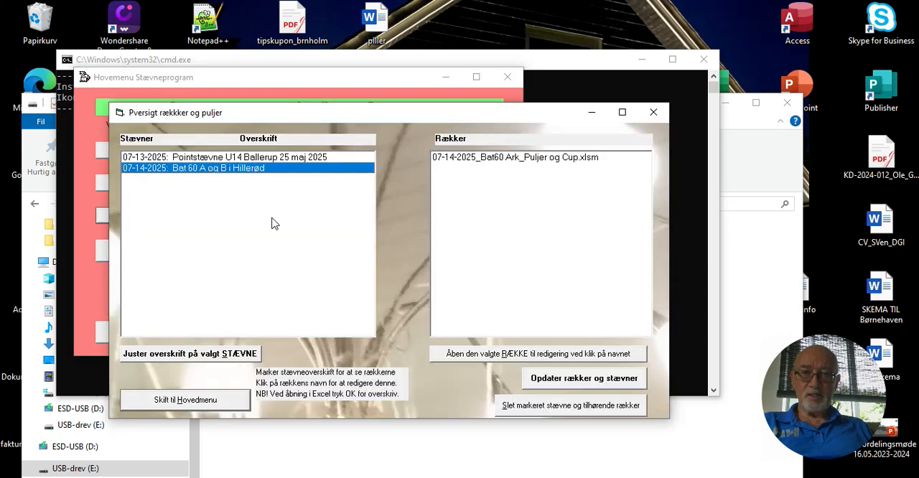
left_click(255, 159)
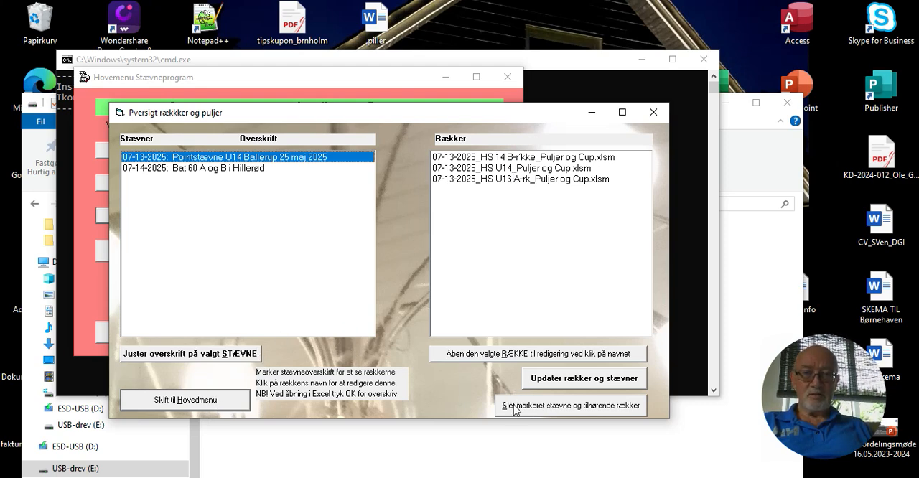
left_click(228, 400)
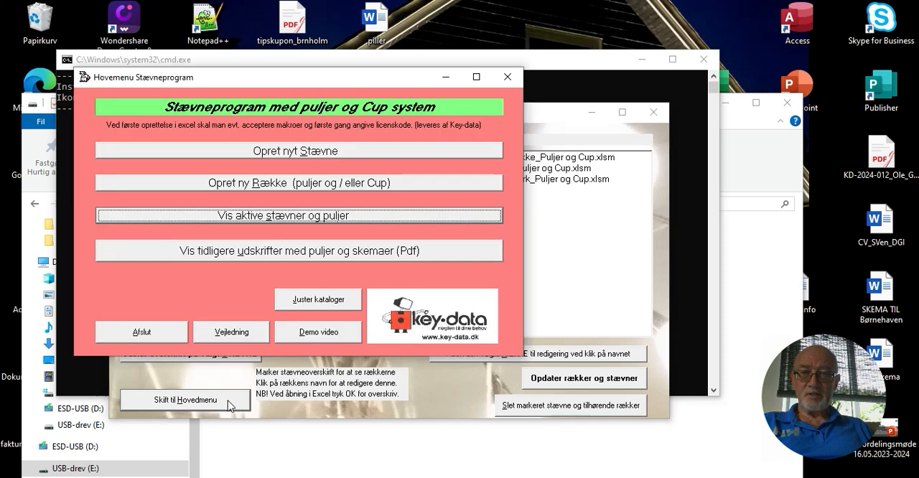
View Pulje_skemaer_4_mands.pdf from the earlier printouts, close it, and return to the main menu
left_click(247, 258)
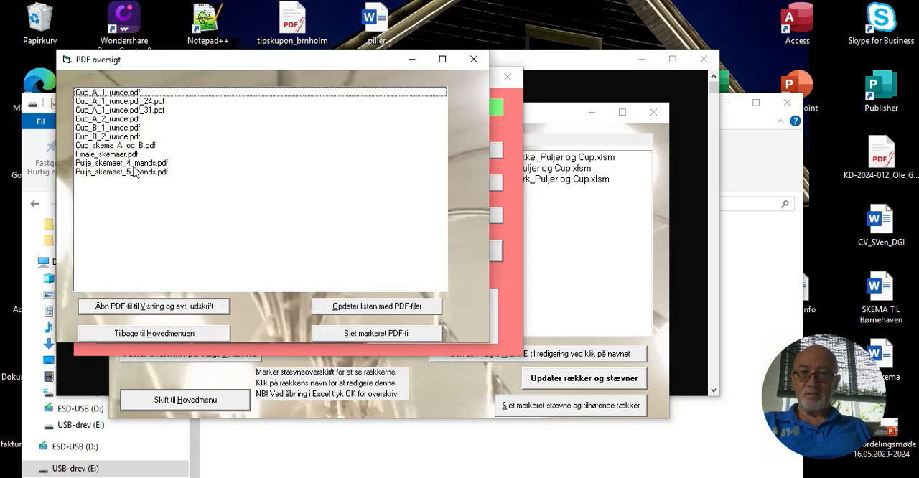
left_click(131, 165)
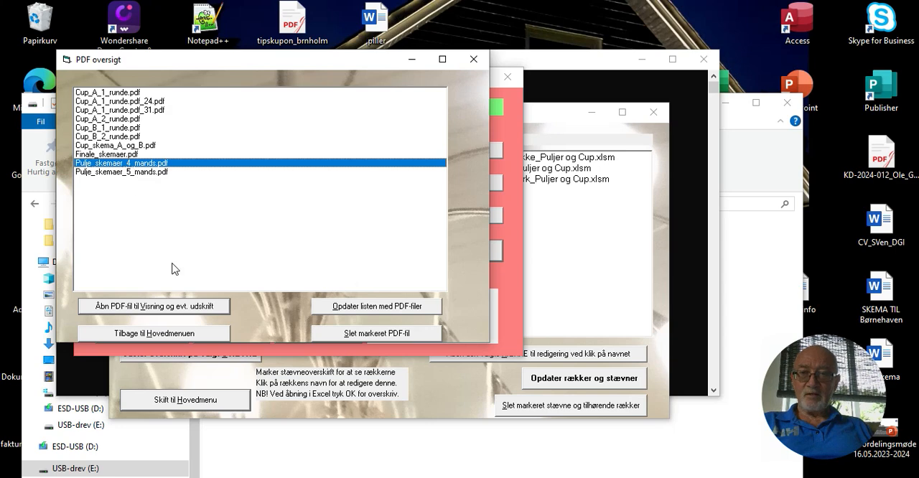
left_click(183, 306)
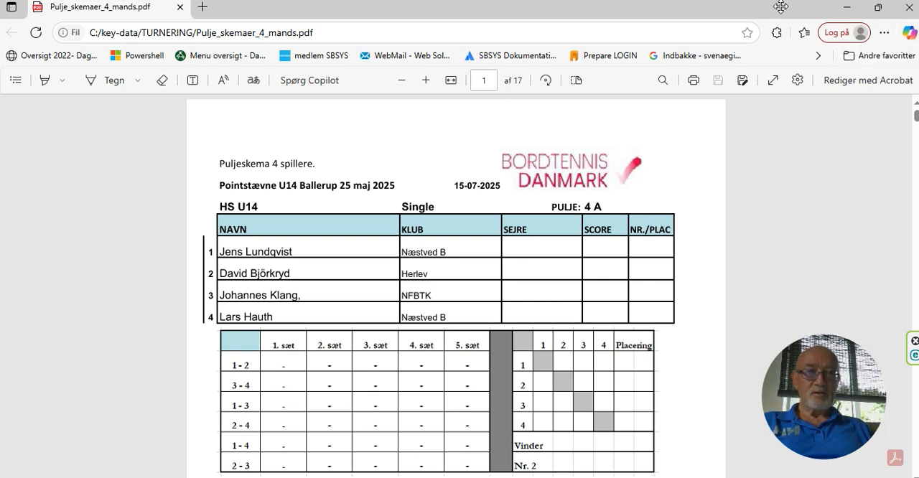
left_click(908, 8)
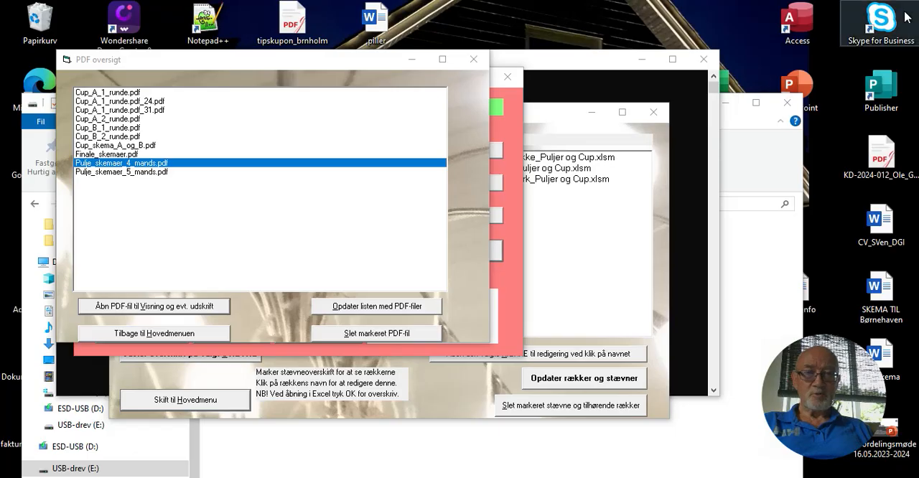
left_click(220, 334)
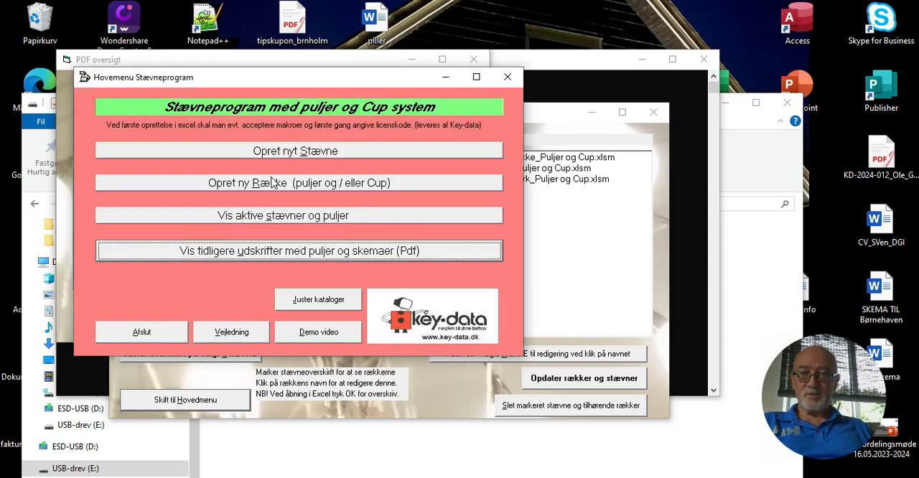
Read through the program's PDF guide, including the quick guide, pool and Cup instructions and example sheets, and close it
left_click(227, 331)
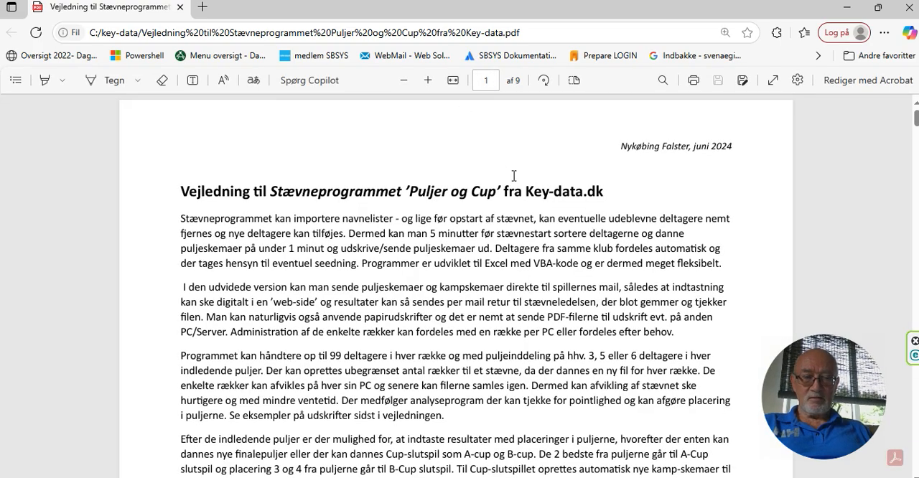
scroll(513, 176, "down", 5)
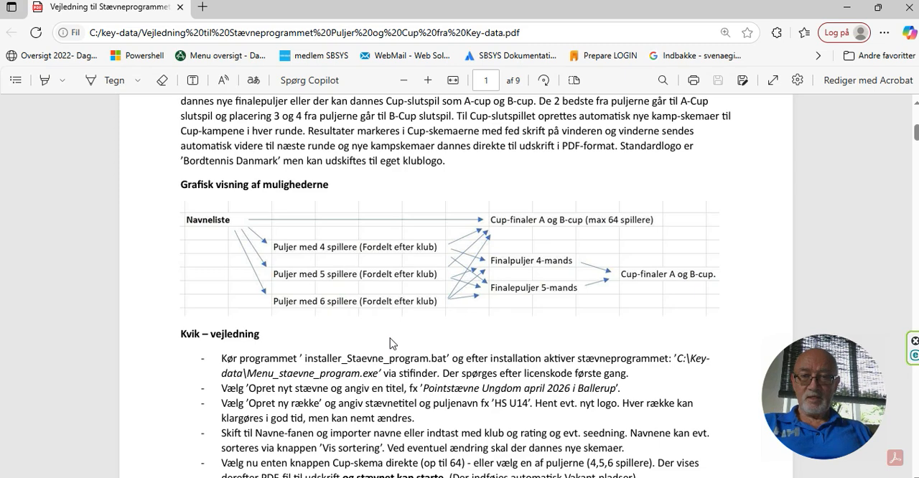
scroll(391, 343, "down", 2)
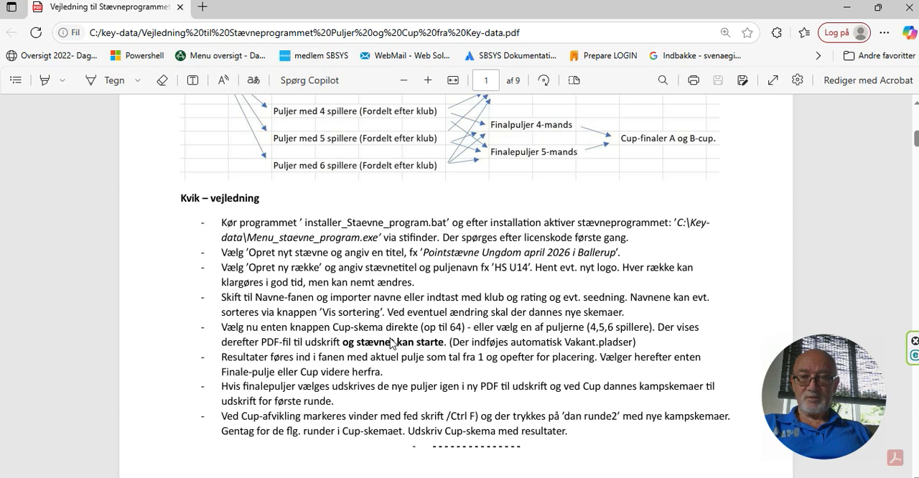
scroll(391, 343, "down", 3)
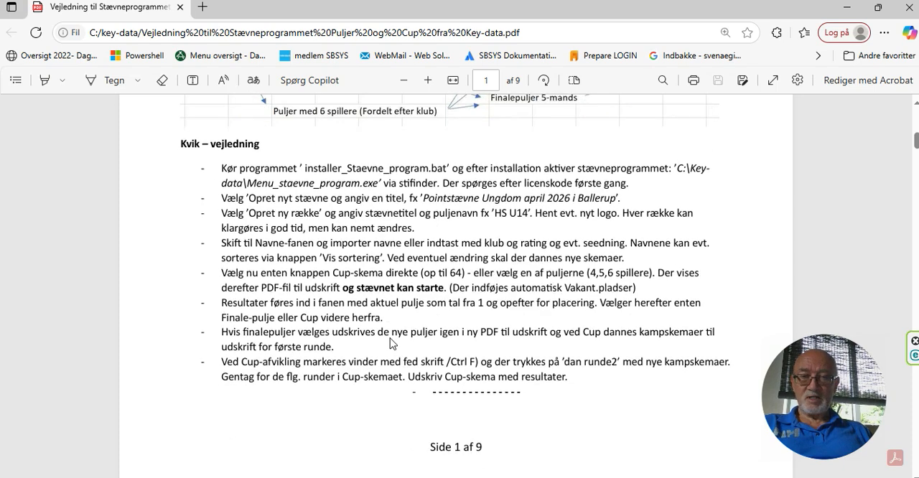
scroll(391, 343, "down", 5)
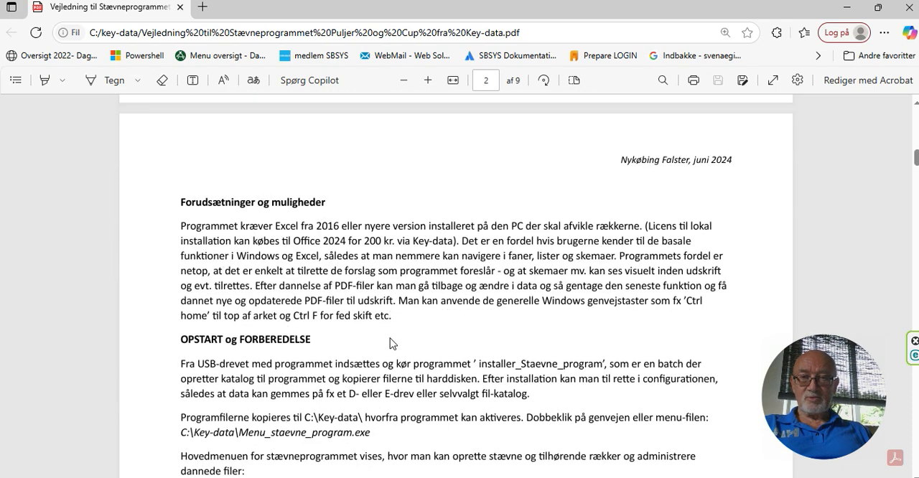
scroll(391, 343, "down", 12)
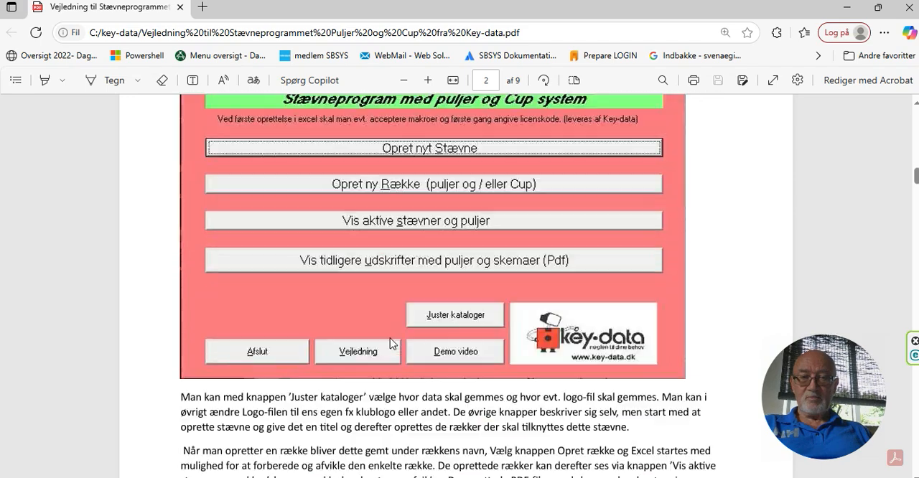
scroll(389, 338, "down", 1)
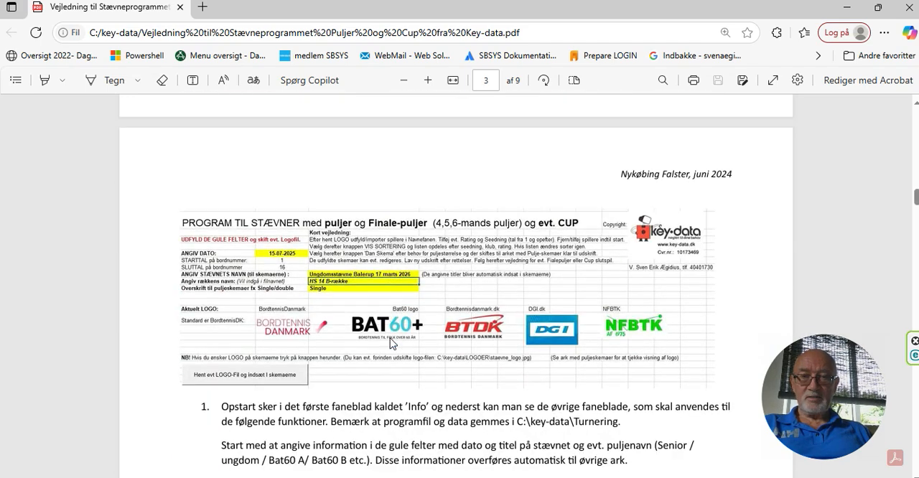
scroll(390, 343, "down", 5)
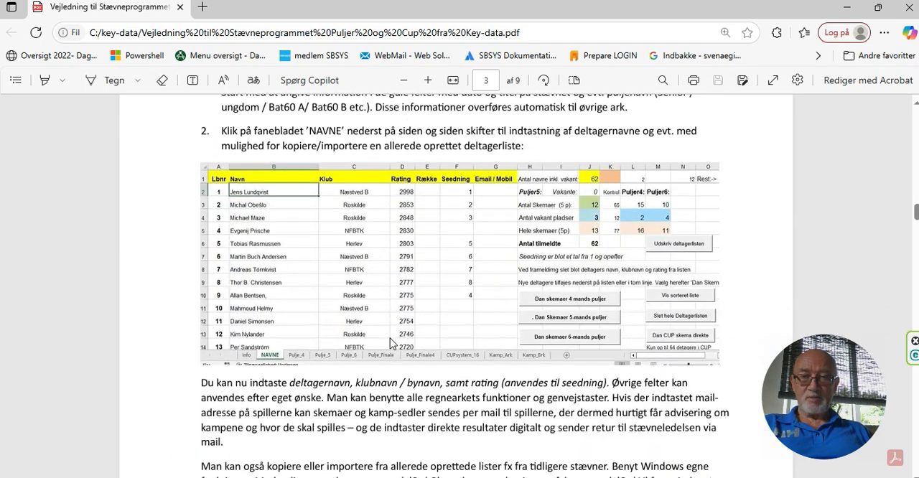
scroll(390, 338, "down", 6)
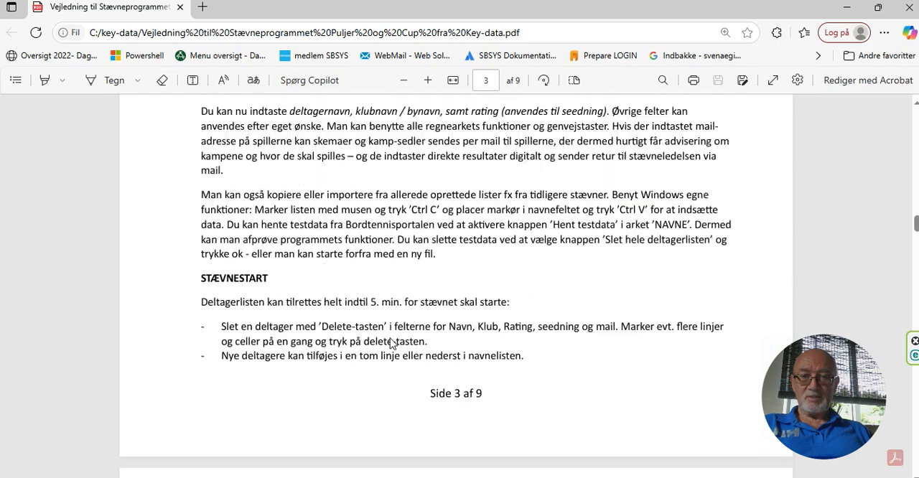
scroll(392, 344, "down", 5)
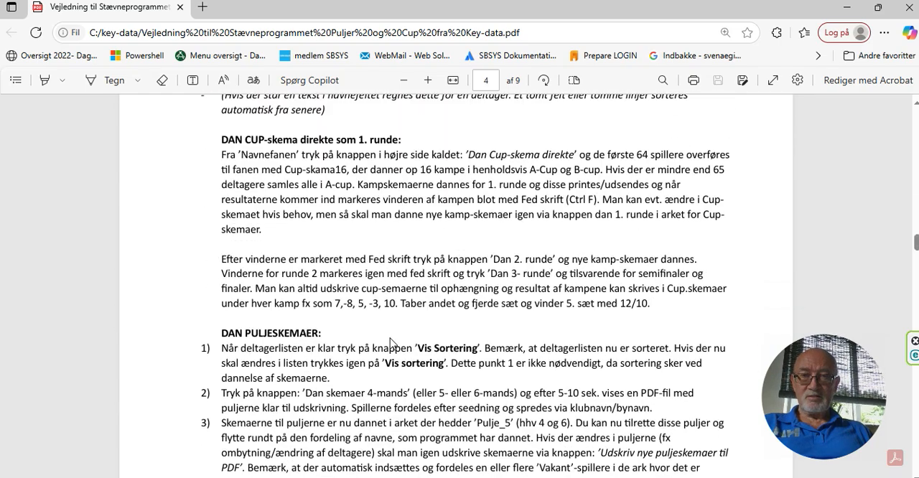
scroll(390, 343, "down", 4)
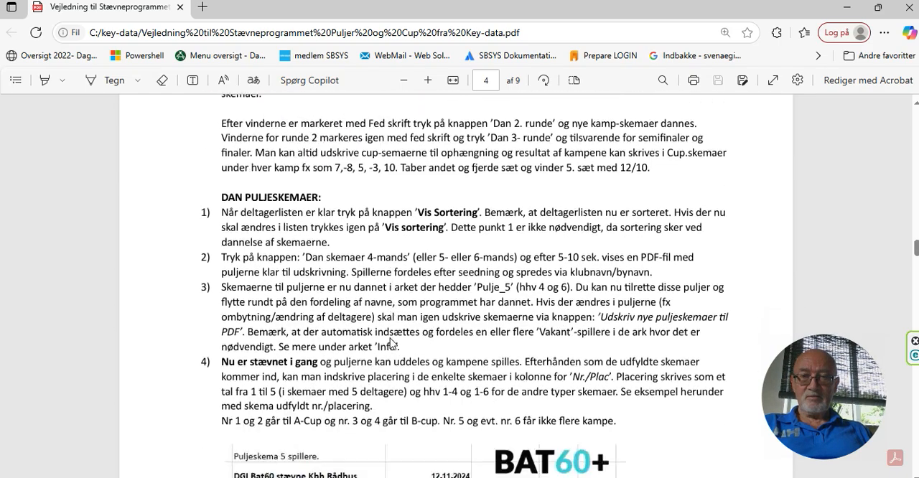
scroll(389, 341, "down", 3)
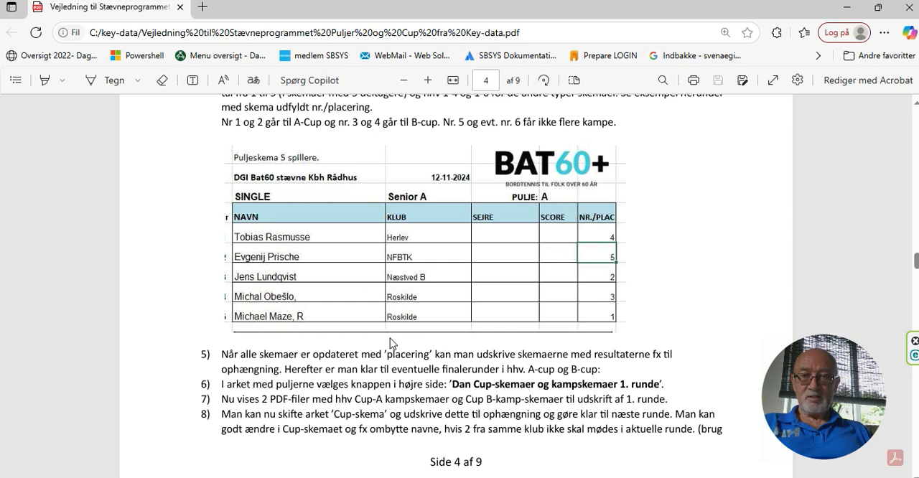
scroll(391, 342, "down", 3)
scroll(390, 343, "down", 4)
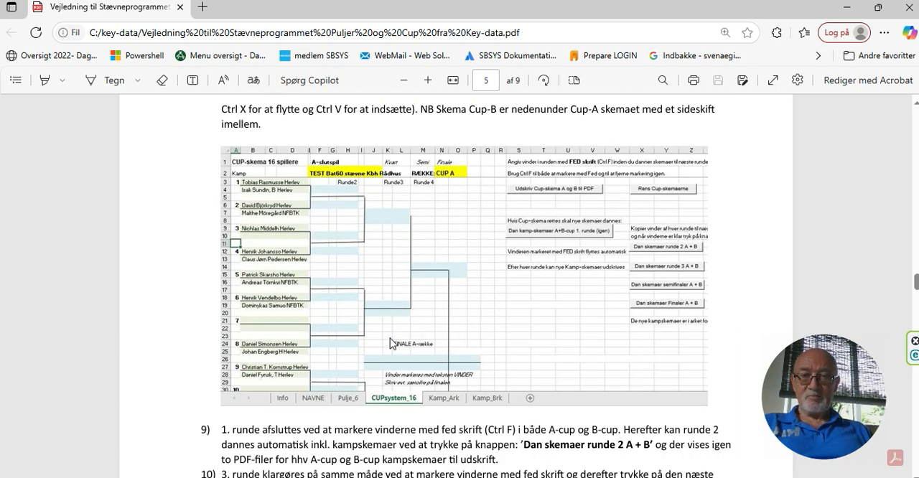
scroll(389, 343, "down", 5)
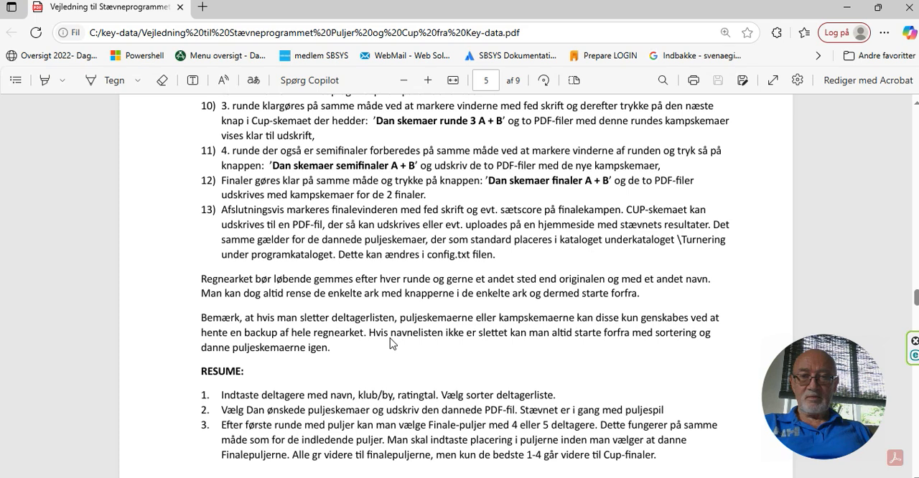
scroll(389, 343, "down", 18)
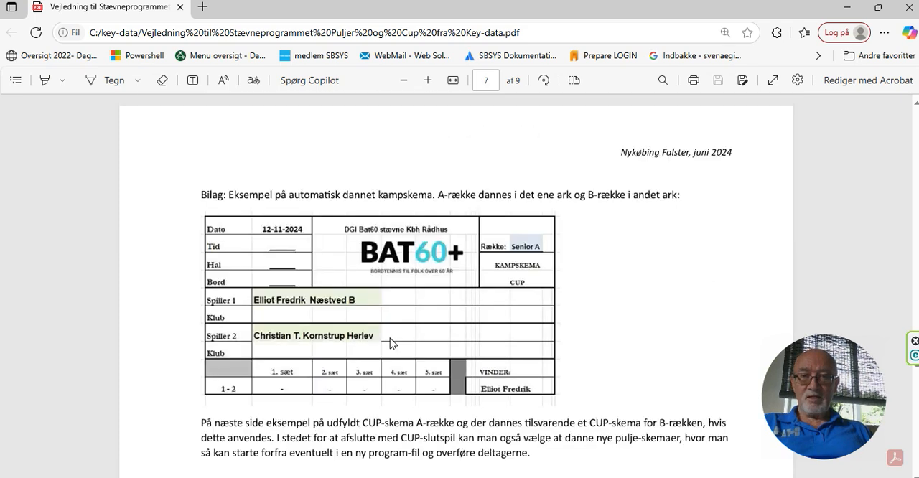
scroll(390, 343, "down", 5)
scroll(390, 343, "up", 5)
scroll(390, 343, "down", 5)
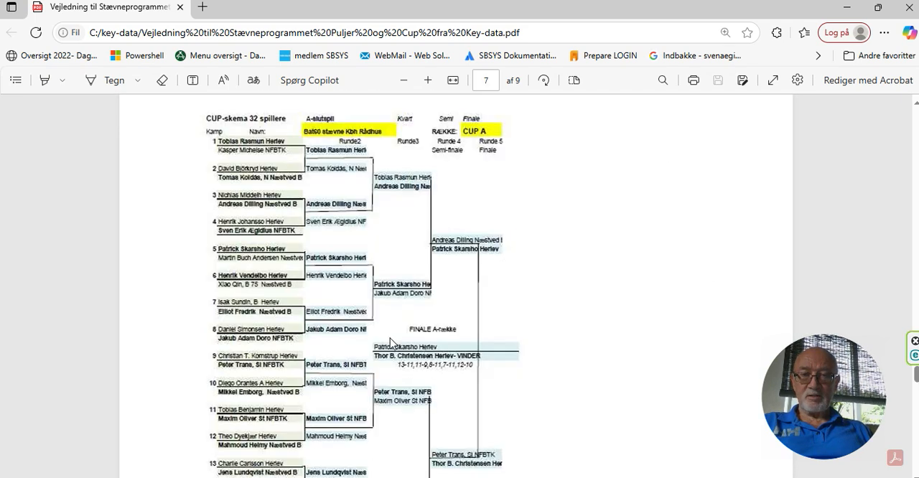
scroll(390, 343, "down", 20)
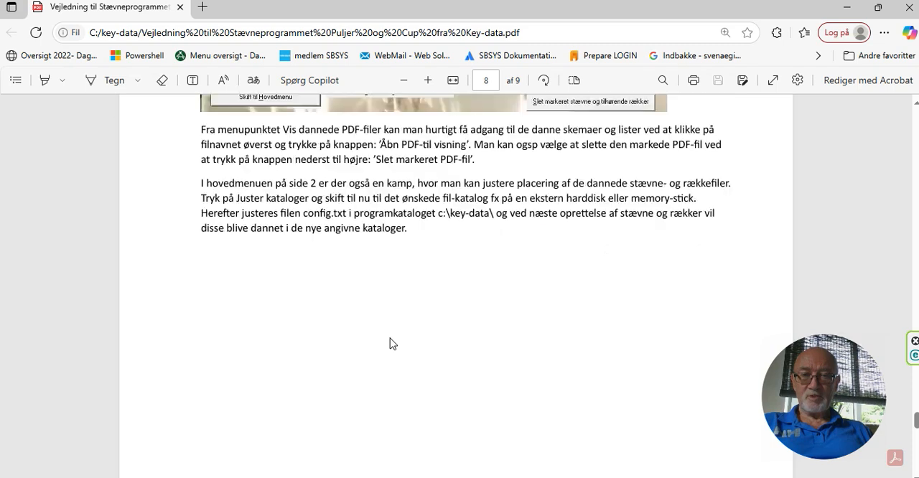
scroll(389, 343, "down", 8)
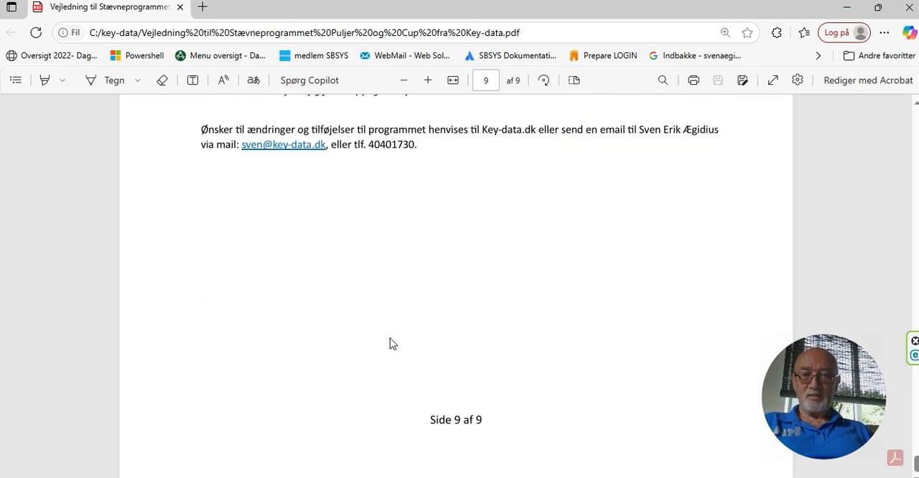
left_click(180, 8)
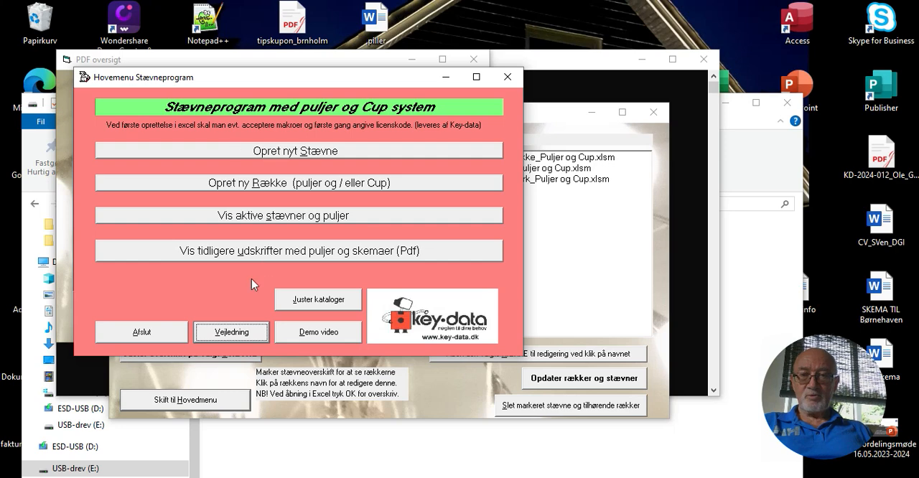
Create a new tournament with the heading "Ungdomsstævne Ballerup maj 2026"
left_click(306, 153)
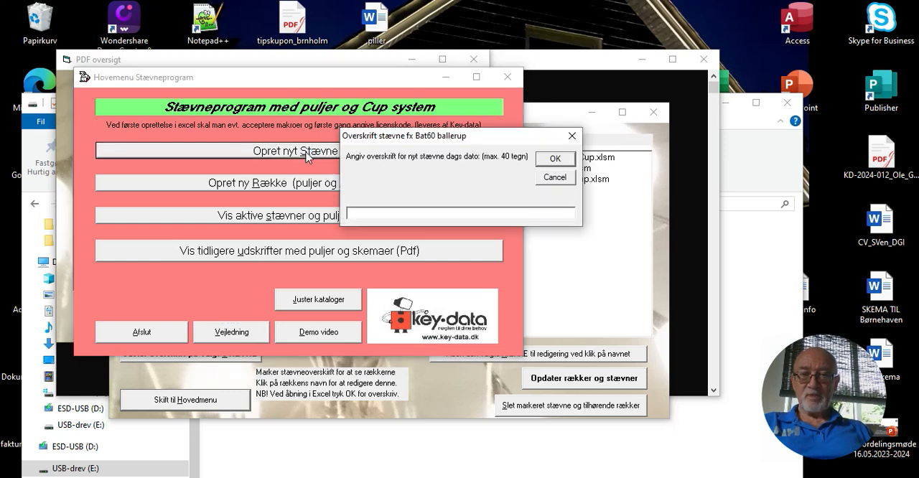
type("Ungdomsstævne Ballerup maj 2026")
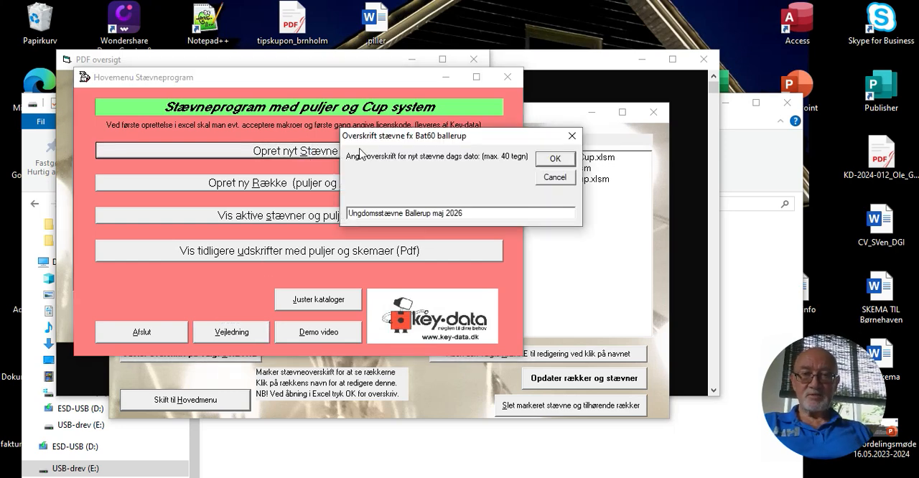
left_click(555, 159)
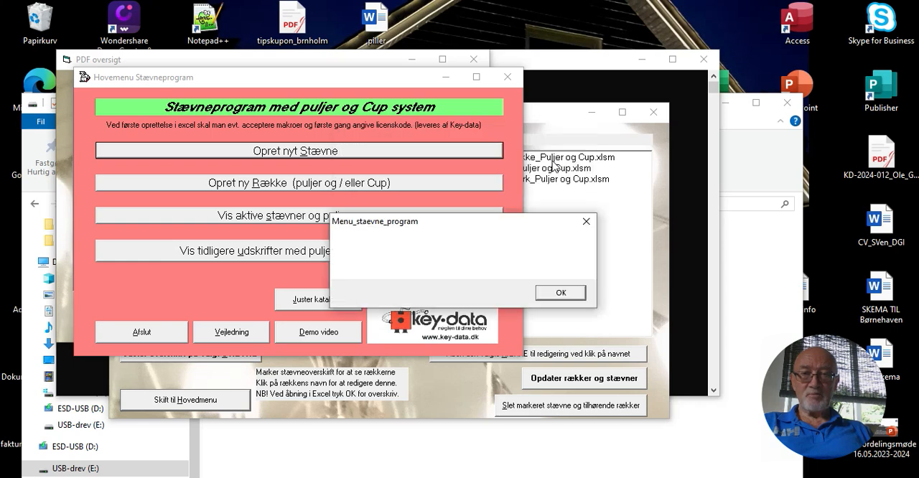
left_click(546, 295)
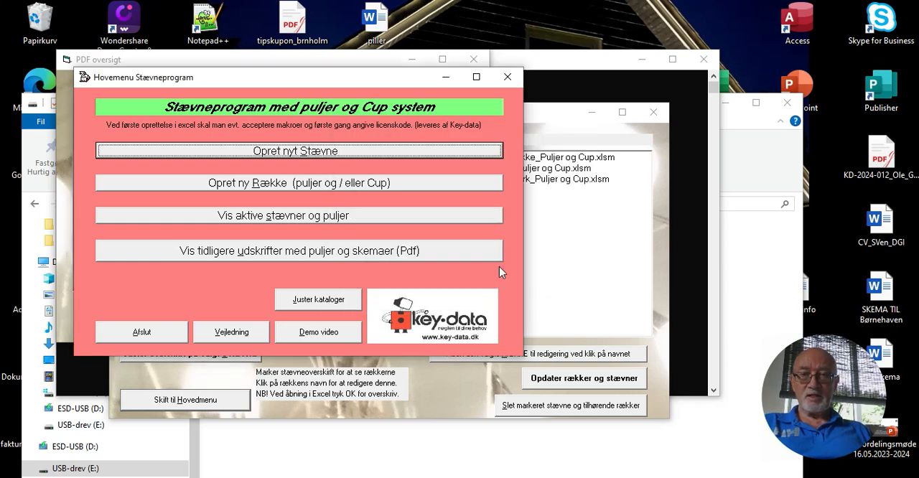
Create a new row named "HS U14 single" under the tournament heading "Ungdomsstævne Ballerup maj 2026"
left_click(313, 184)
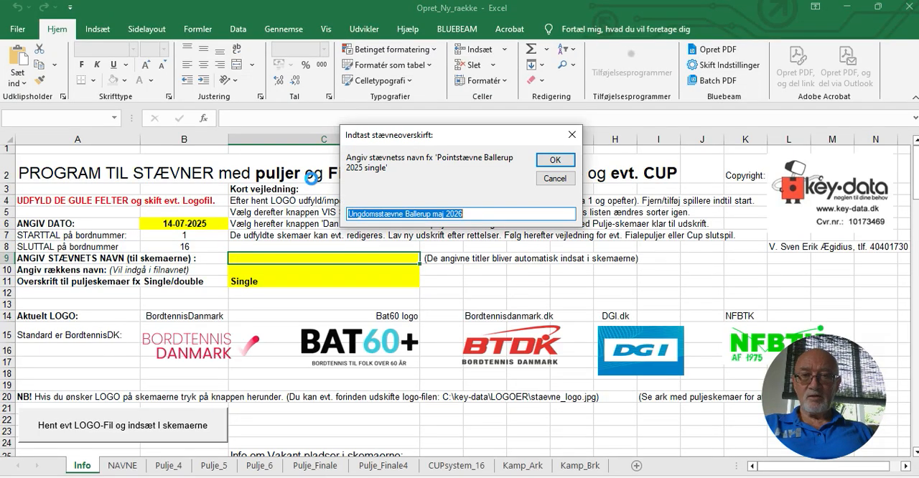
left_click(554, 161)
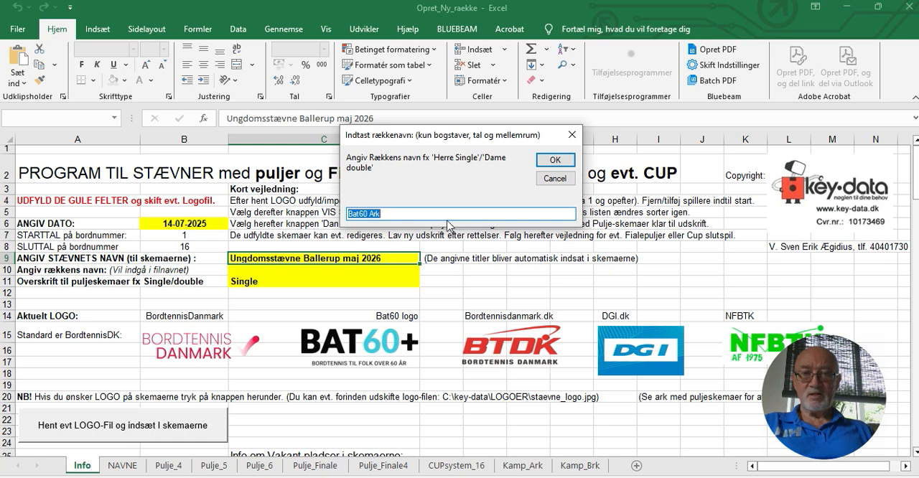
type("HS U14 single")
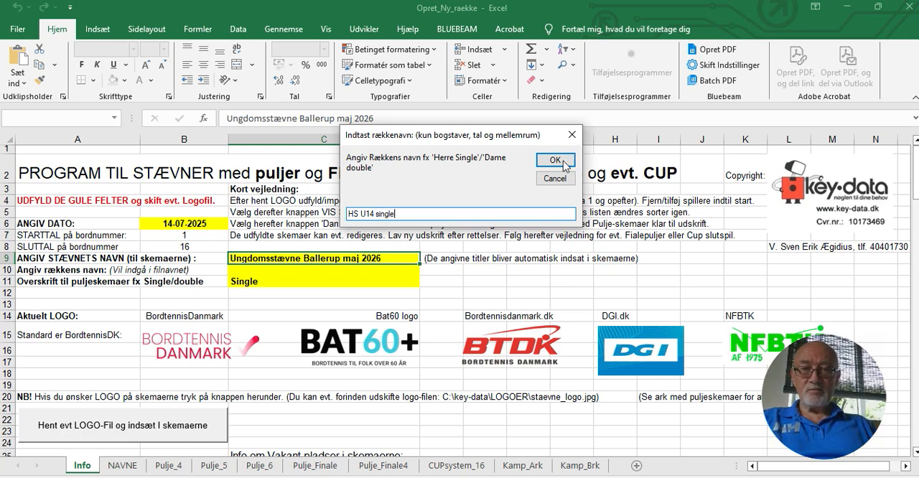
left_click(554, 160)
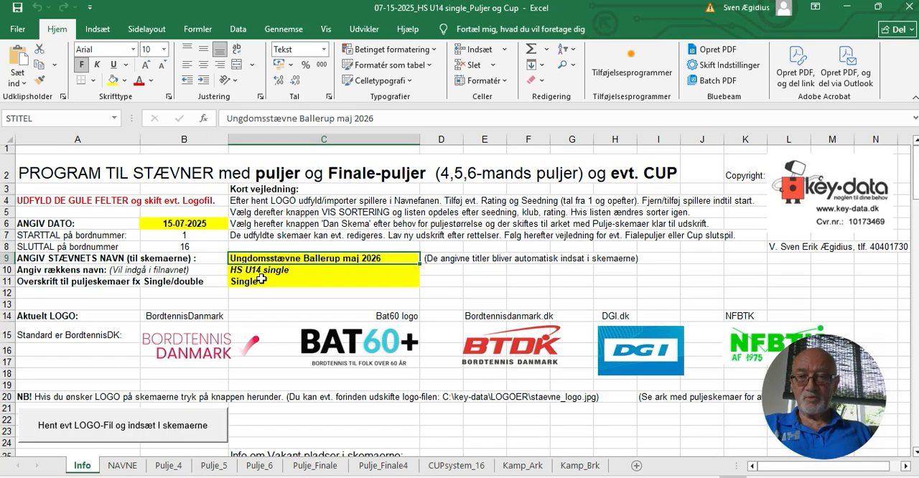
Look through the 5-player pool, 6-player pool and CUP system sheets, and return to the Info sheet
left_click(213, 467)
left_click(248, 467)
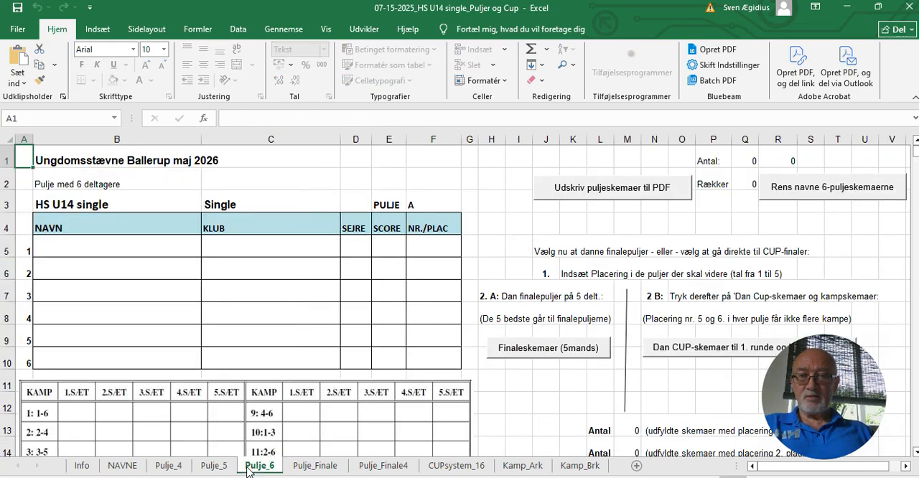
left_click(455, 467)
left_click(84, 468)
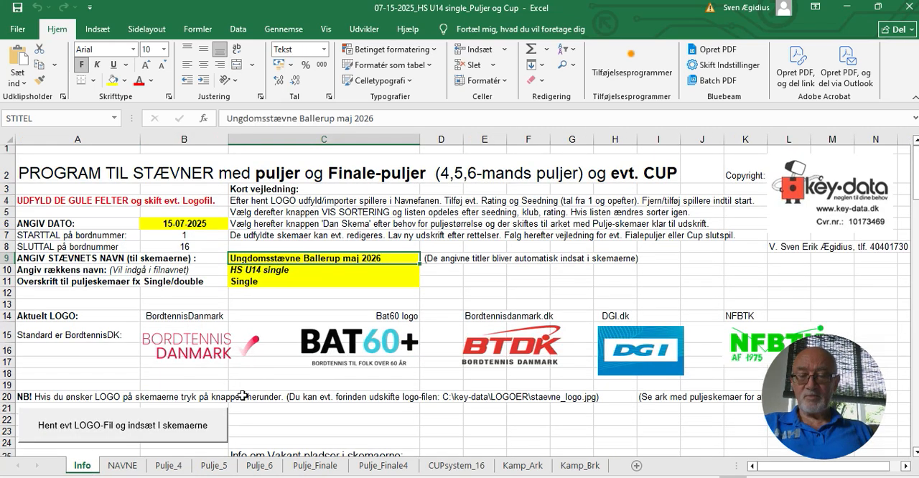
Insert the logo file into the forms and overwrite the participant list in NAVNE with the test data
left_click(132, 430)
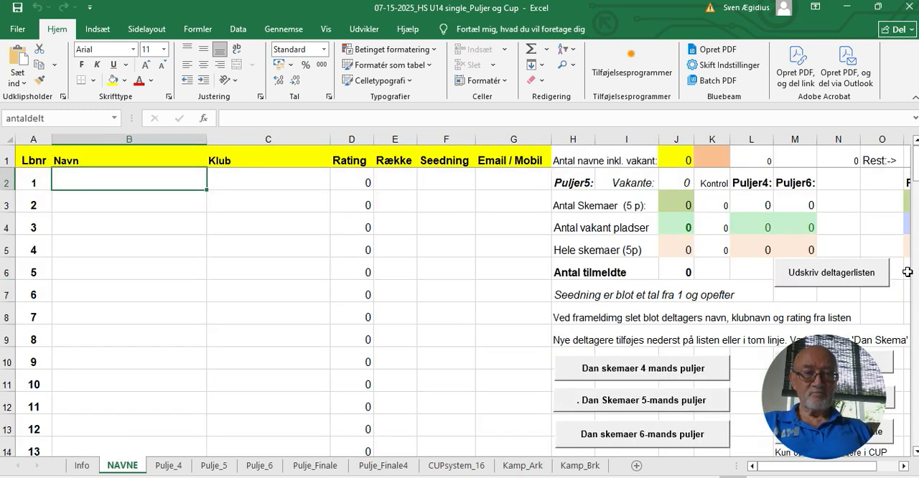
left_click_drag(915, 238, 915, 195)
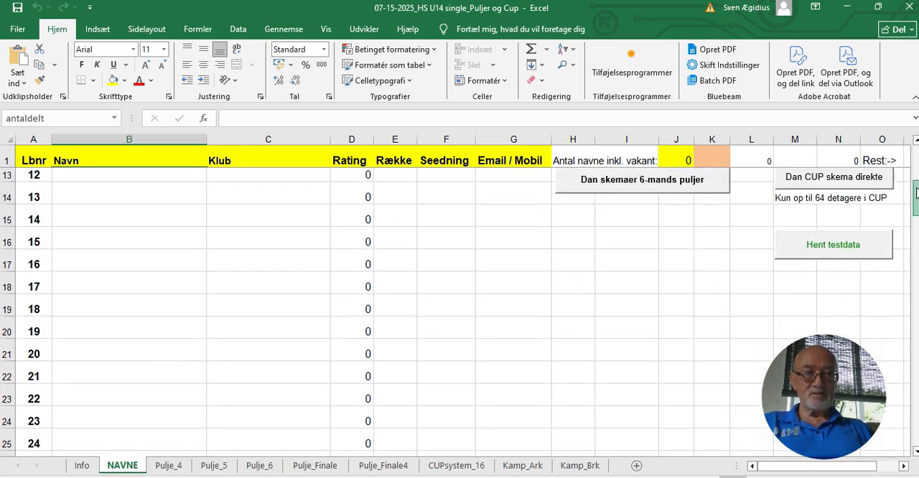
left_click(830, 253)
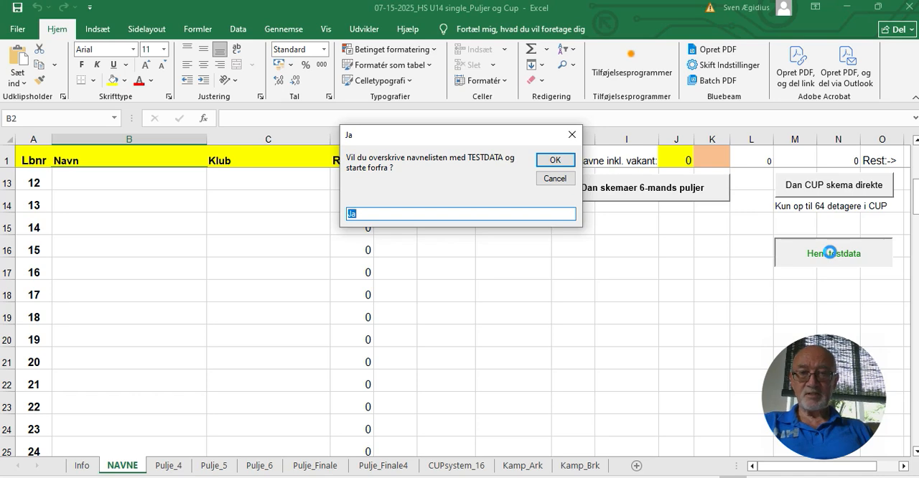
left_click(555, 159)
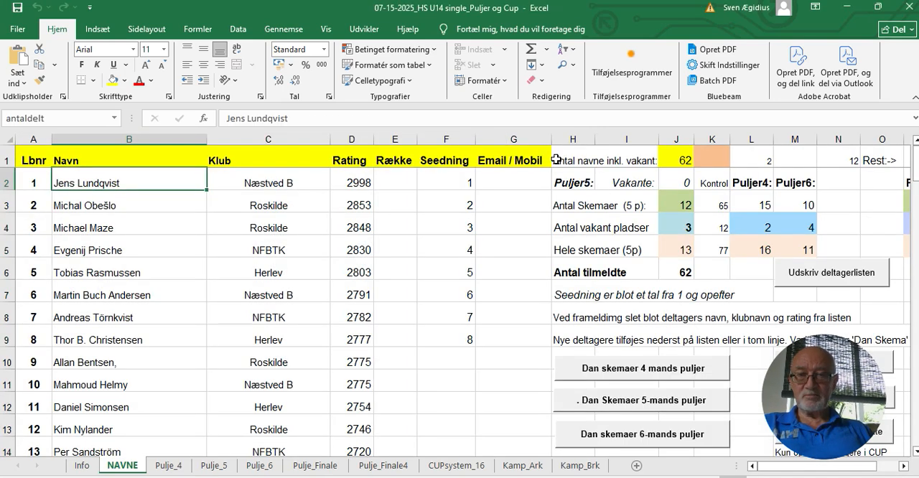
Clear the name, club, rating and seeding of participant number 7 in the list
key("Down")
key("Down")
key("Down")
key("Down")
key("Down")
key("Down")
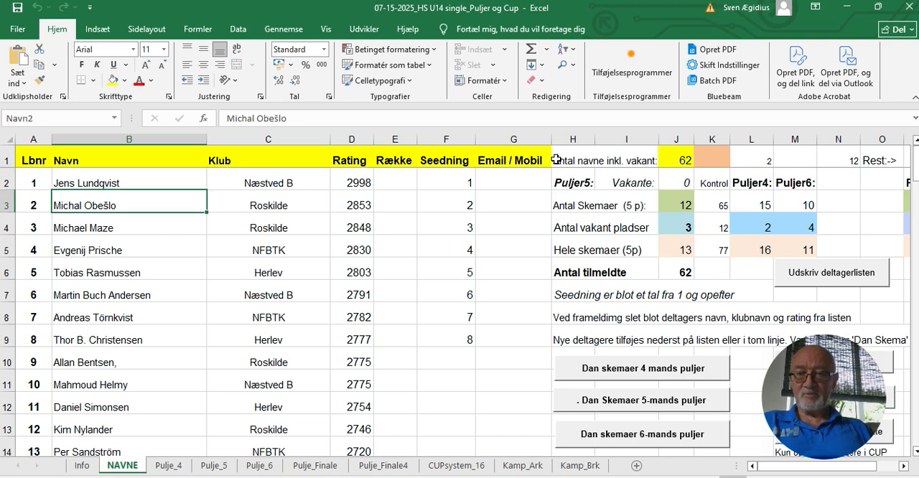
key("shift+Right")
key("shift+Right")
key("shift+Right")
key("shift+Right")
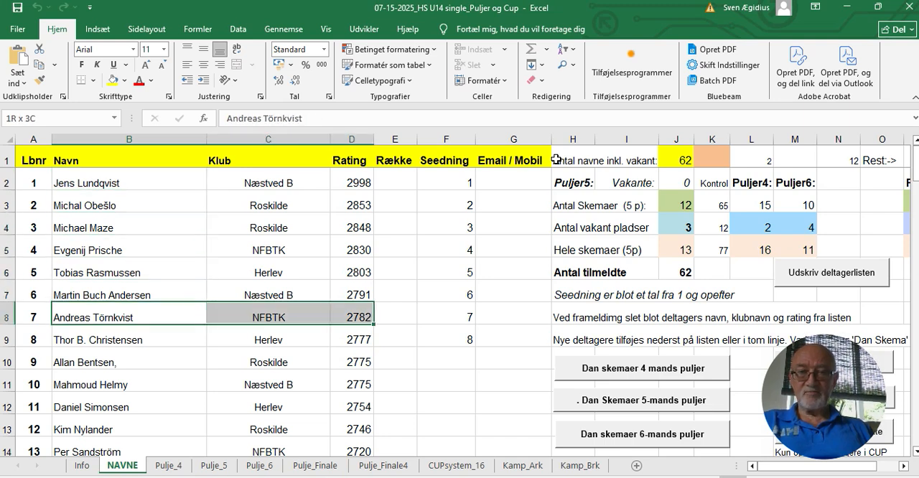
key("Delete")
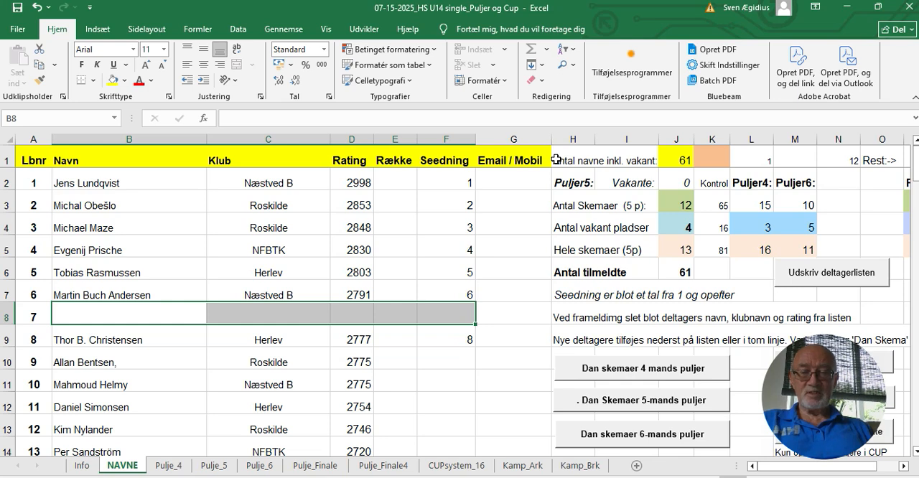
Clear the name, club and rating of participant number 11 in the list
left_click(109, 386)
key("shift+Right")
key("shift+Right")
key("shift+Right")
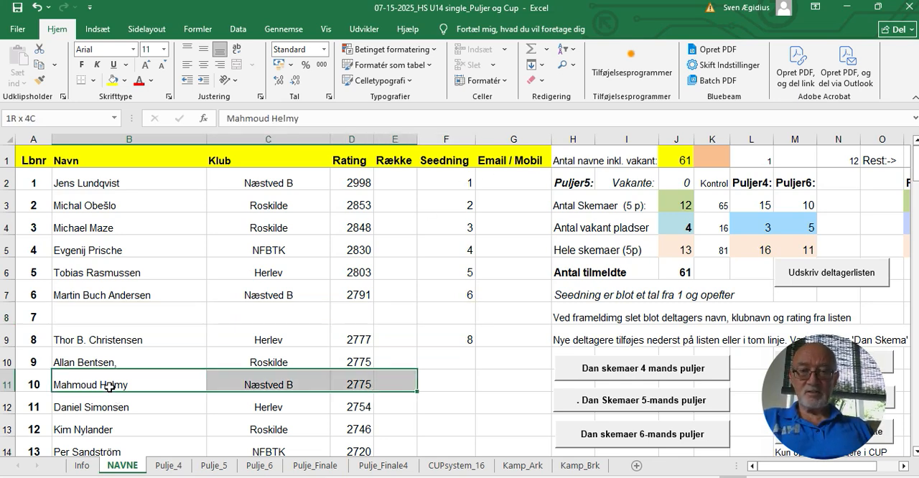
key("Down")
key("BackSpace")
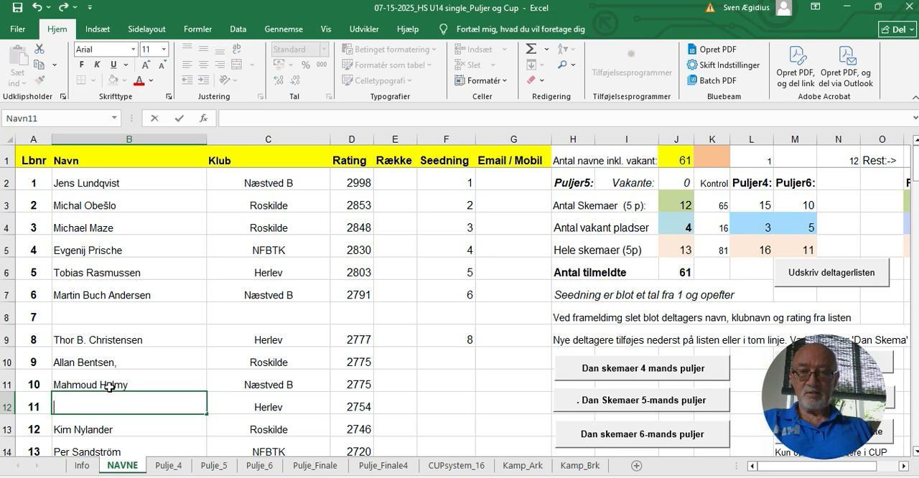
key("Right")
key("shift+Right")
key("shift+Right")
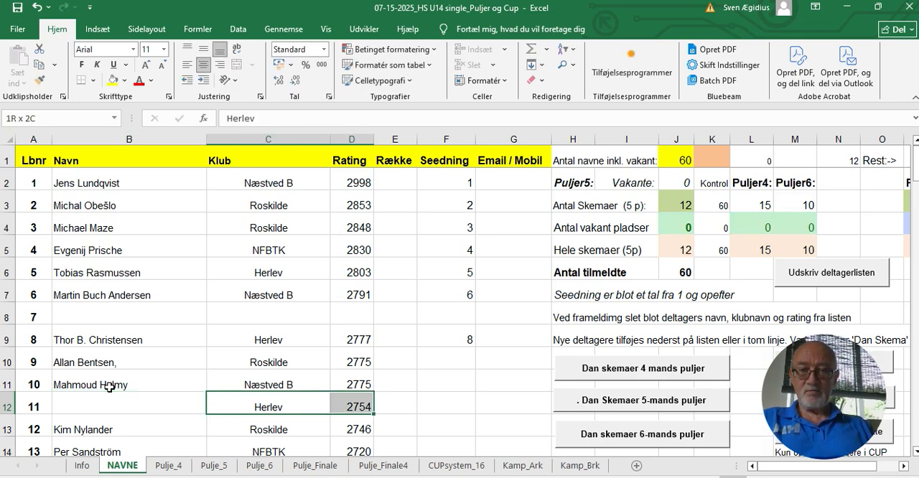
key("Delete")
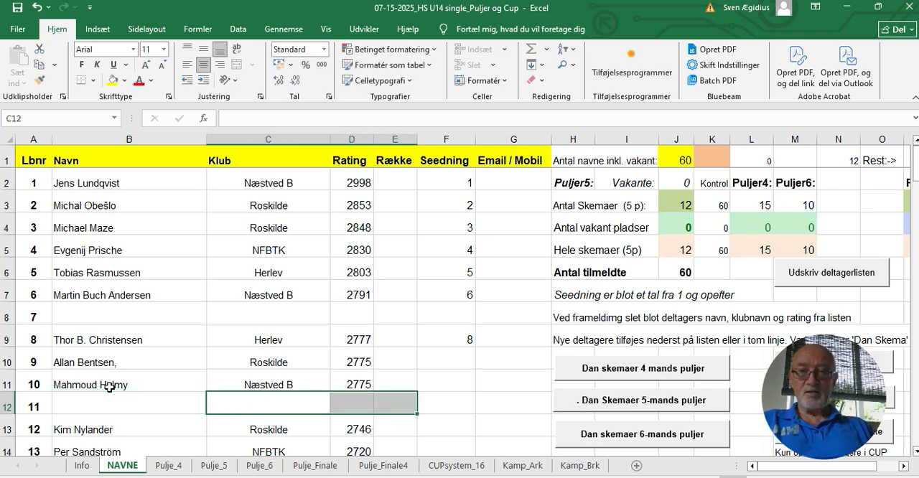
Add a new participant in empty line 7 with the player's name, club NFBTK and rating 1700
left_click(82, 313)
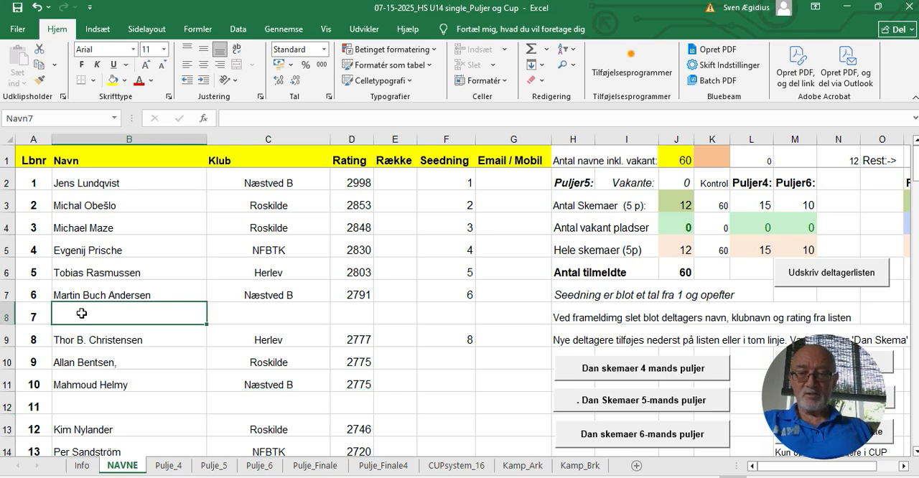
type("Sven Erik")
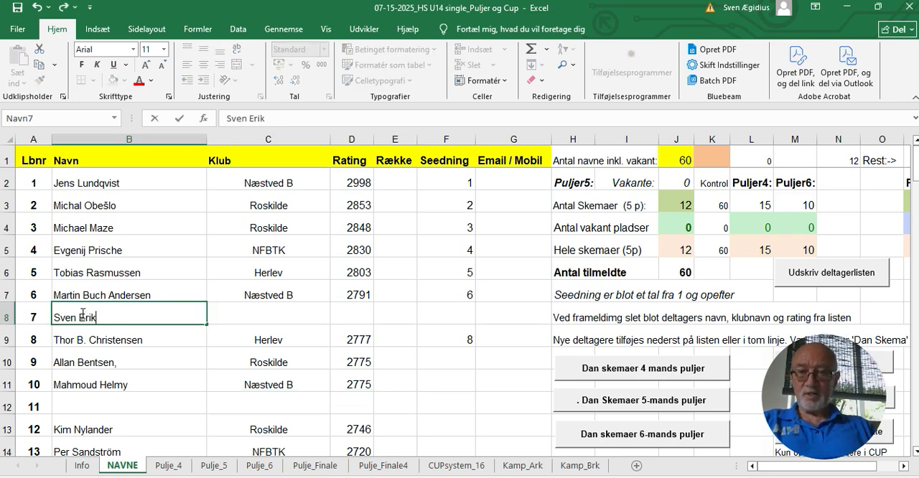
key("Tab")
type("NFBTK")
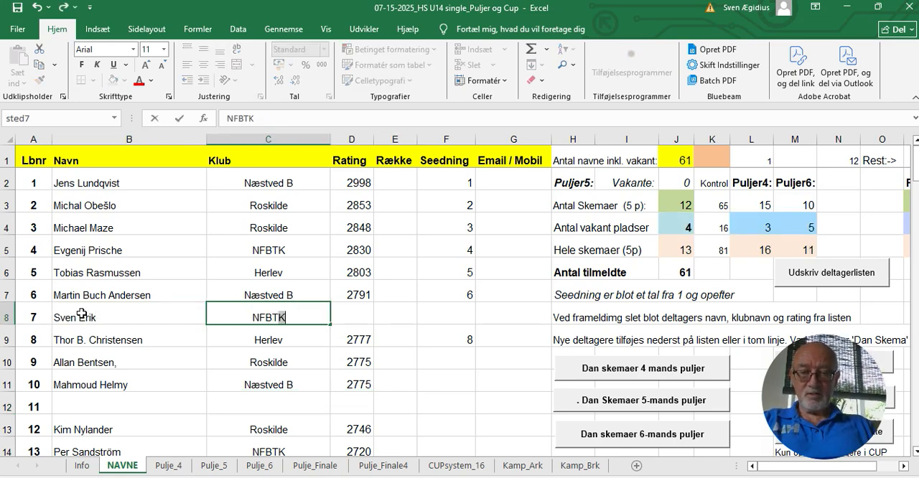
key("Tab")
type("1700")
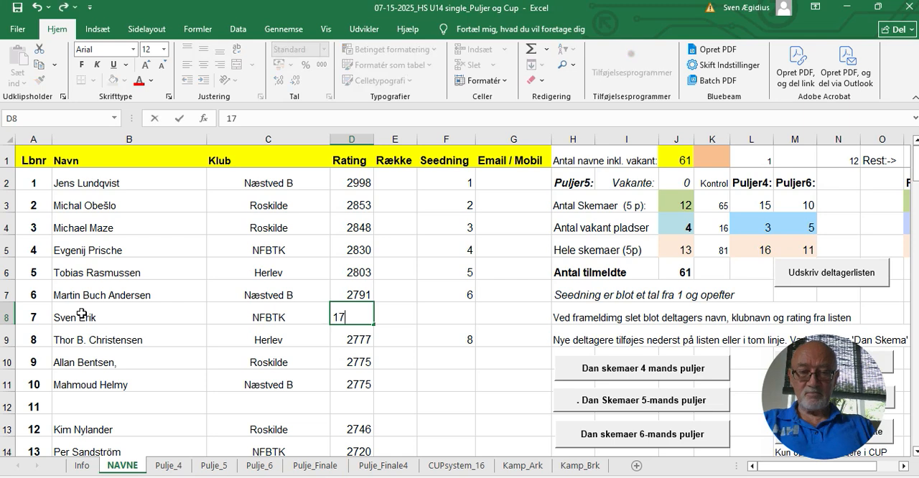
key("Tab")
key("Tab")
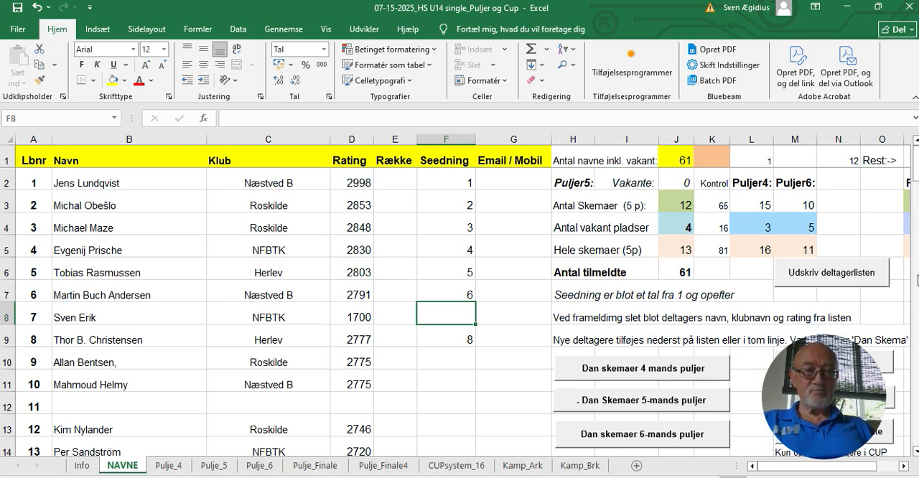
Check the participants further down the list and have the list sorted for the draw
scroll(917, 280, "down", 12)
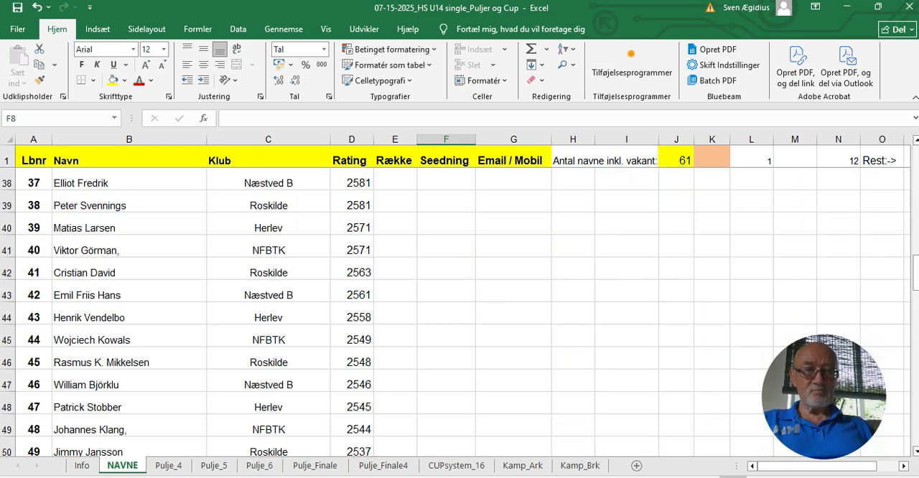
left_click_drag(916, 276, 916, 183)
left_click(861, 207)
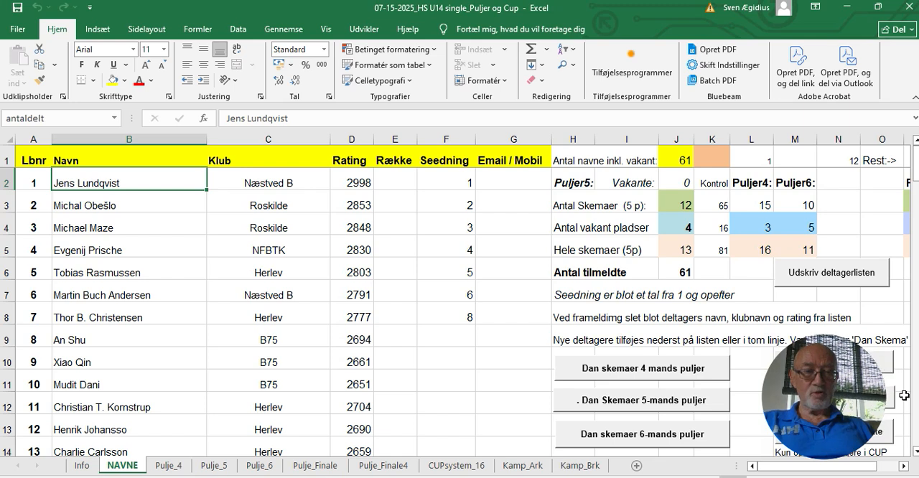
Generate the CUP schema directly from the sorted participant list, without pools
left_click(884, 437)
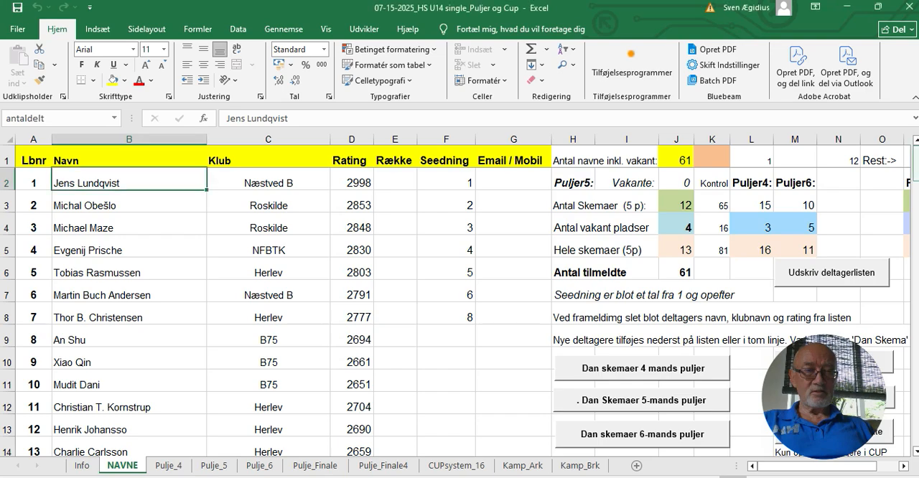
scroll(916, 162, "down", 2)
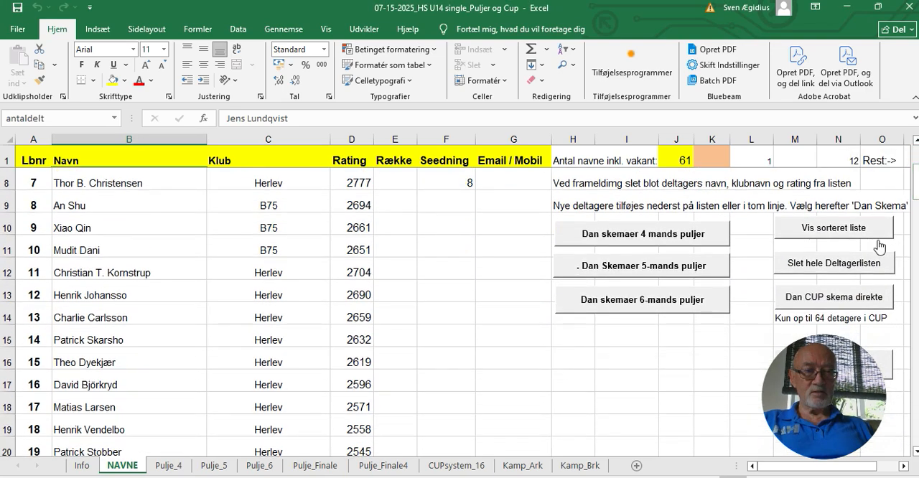
left_click(848, 296)
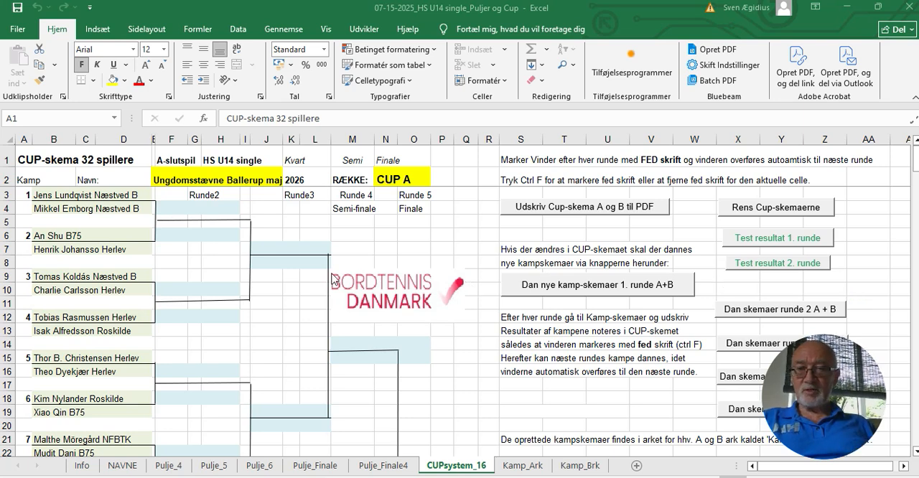
Mark the first player of match 1 as winner in bold and fill in the test results for round 1
left_click(106, 195)
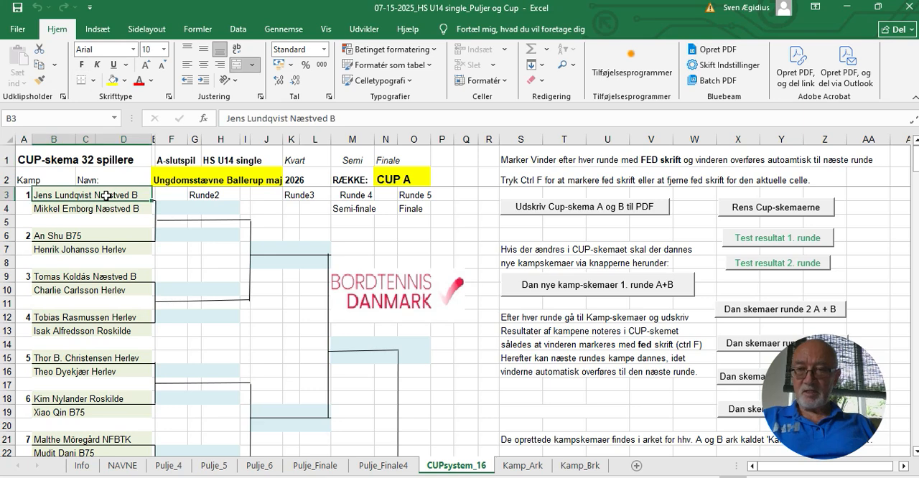
key("ctrl+f")
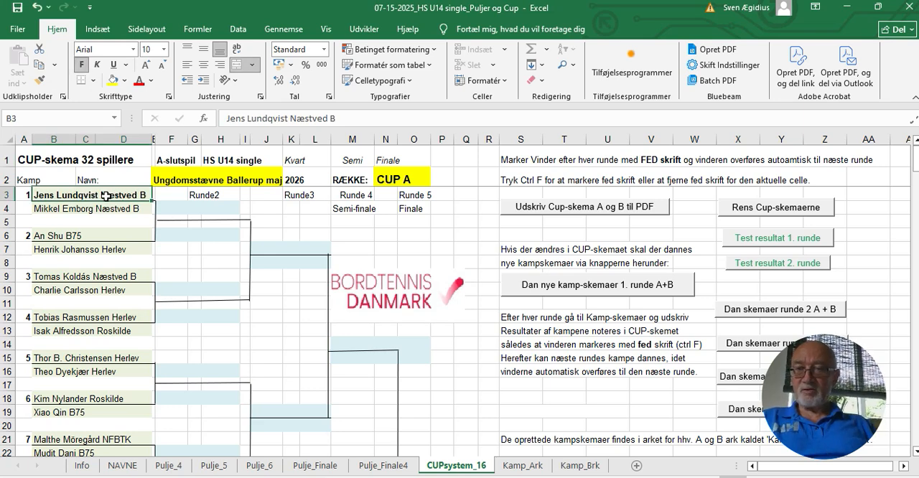
left_click(94, 250)
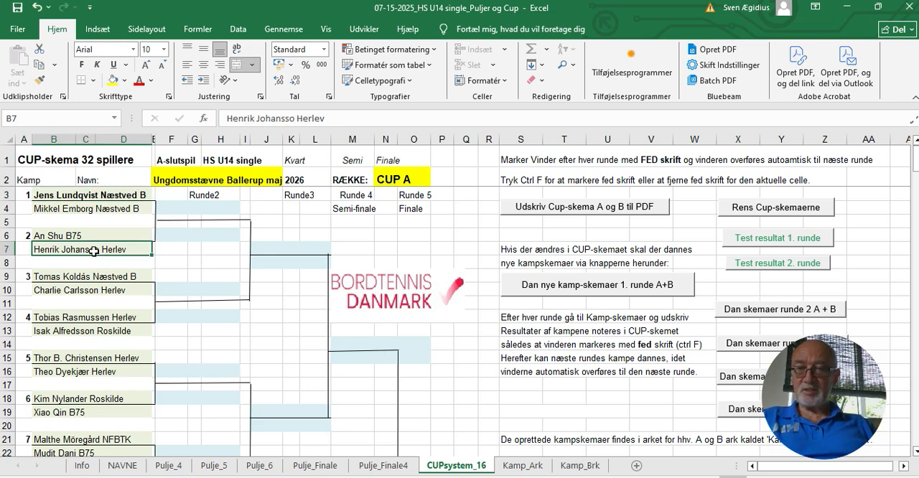
left_click(747, 238)
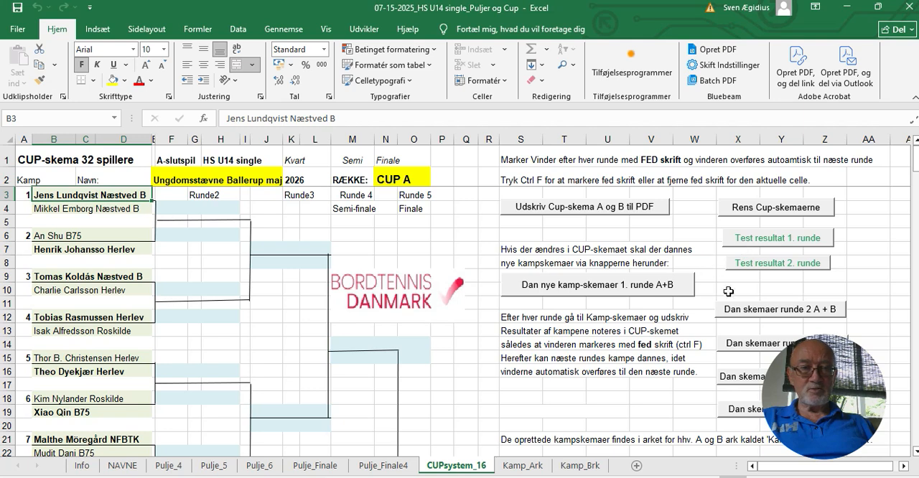
Generate the round 2 match forms for A and B, view both match form sheets, and return to the CUP schema
left_click(740, 315)
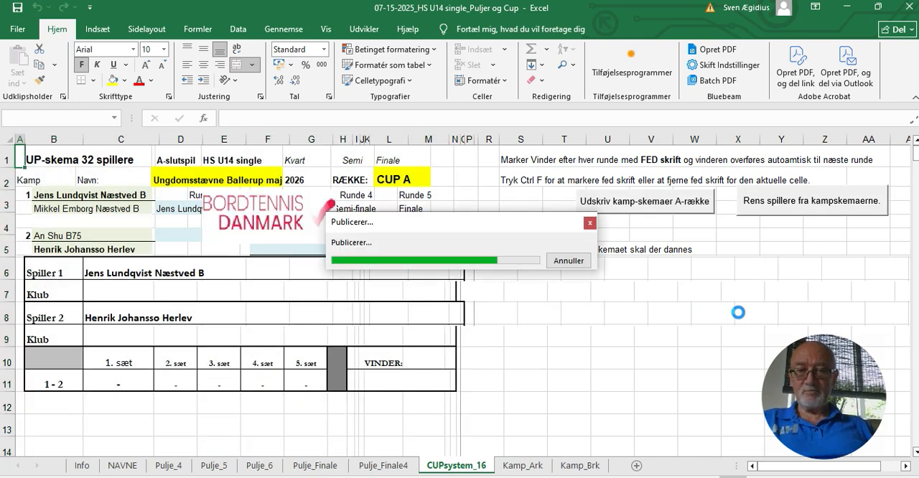
left_click(534, 471)
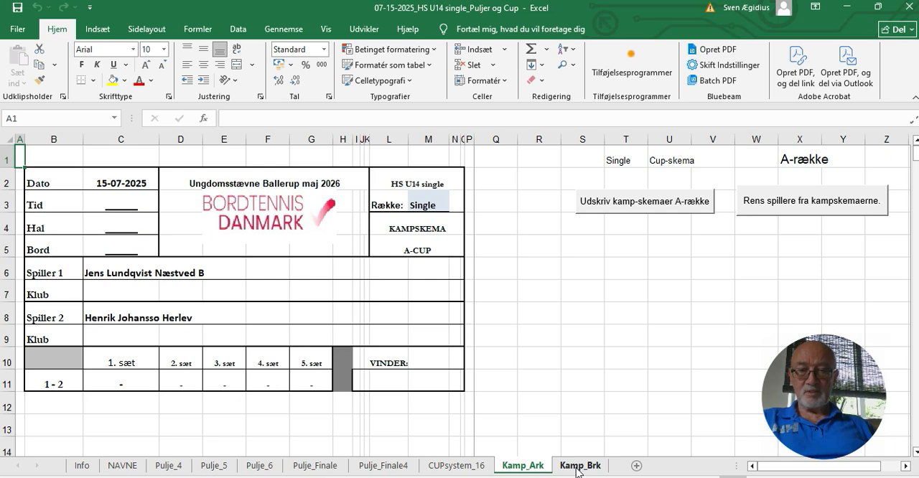
left_click(577, 467)
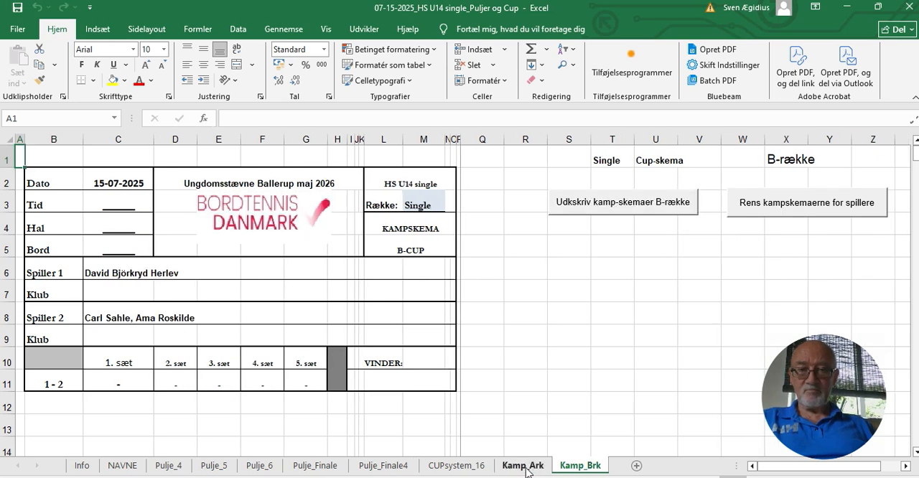
left_click(478, 466)
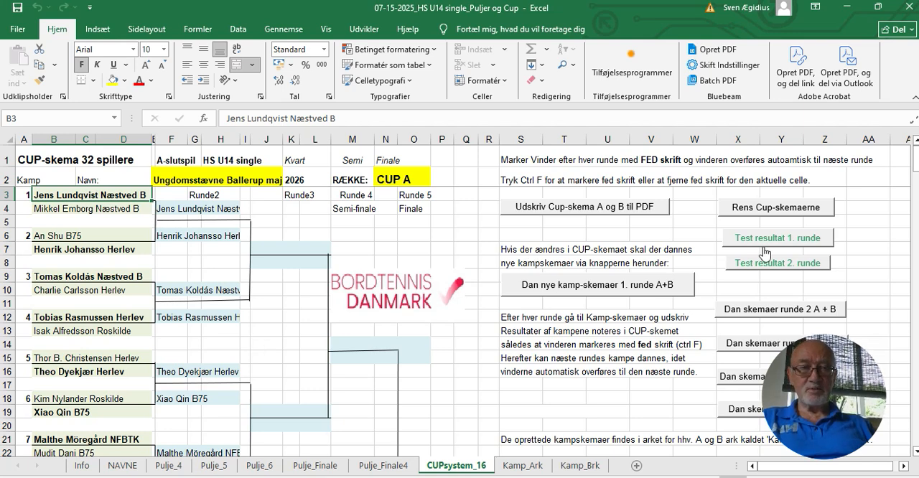
Fill in the test results for round 2, generate the round 3 match forms, and return to the CUP schema
left_click(773, 267)
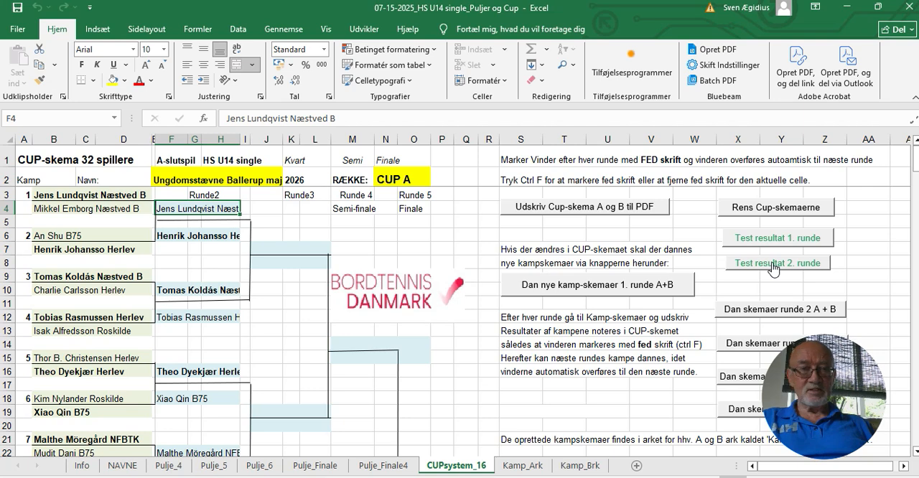
left_click(741, 344)
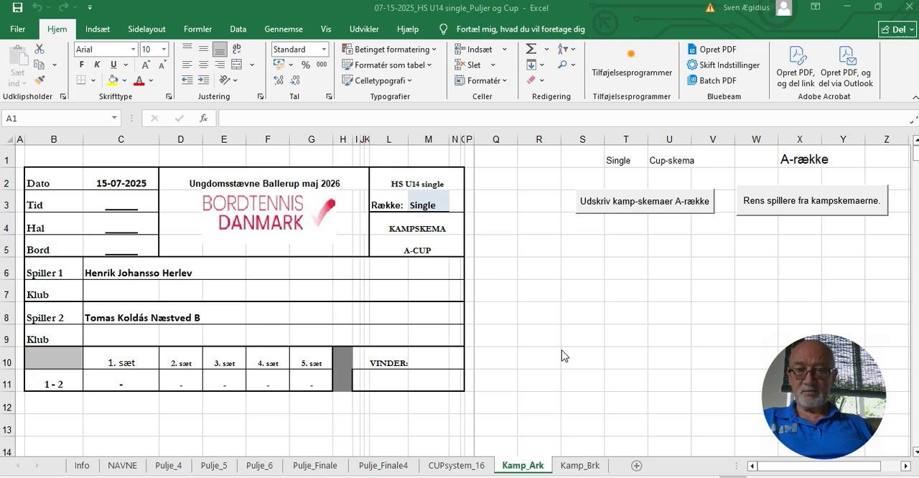
left_click(459, 465)
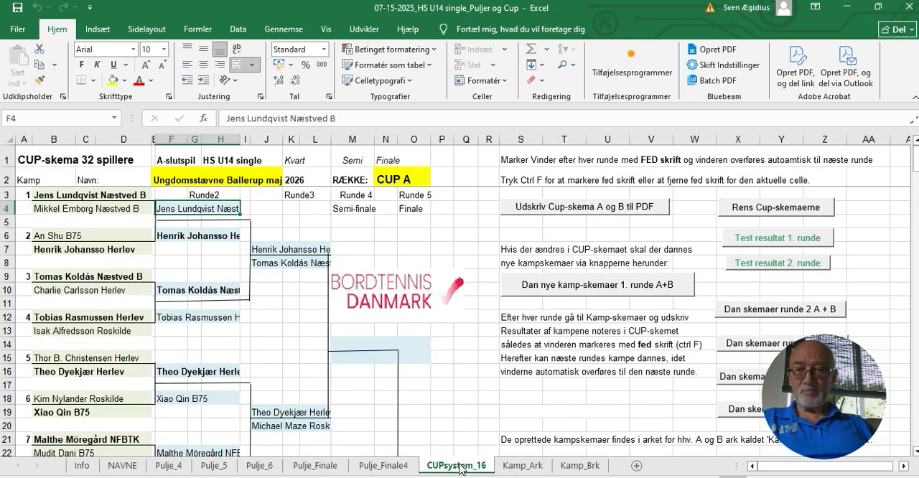
Enter the set scores 11/8, -7,8,9,7 in cell J9, below the first round 3 match
left_click(270, 275)
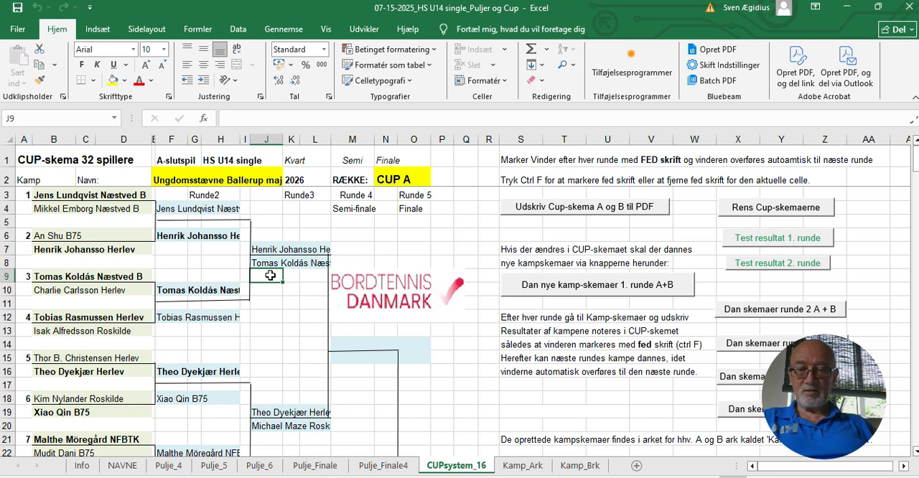
type("21/8")
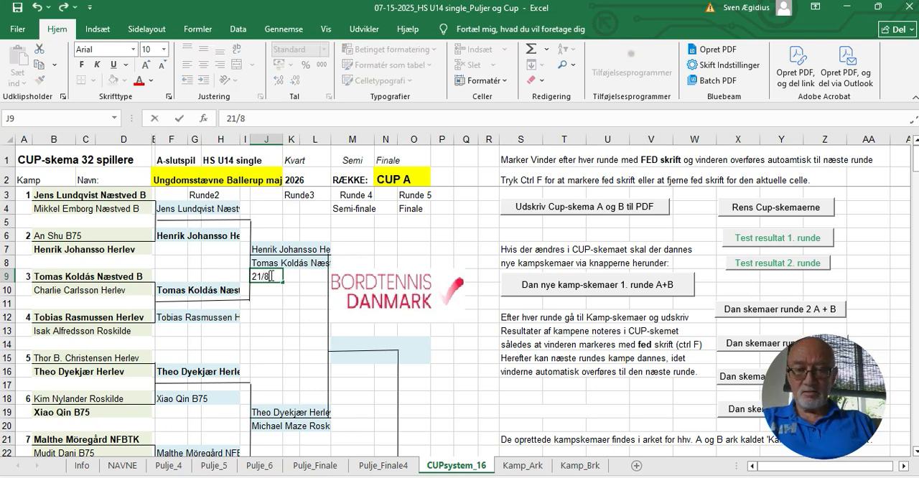
type(",")
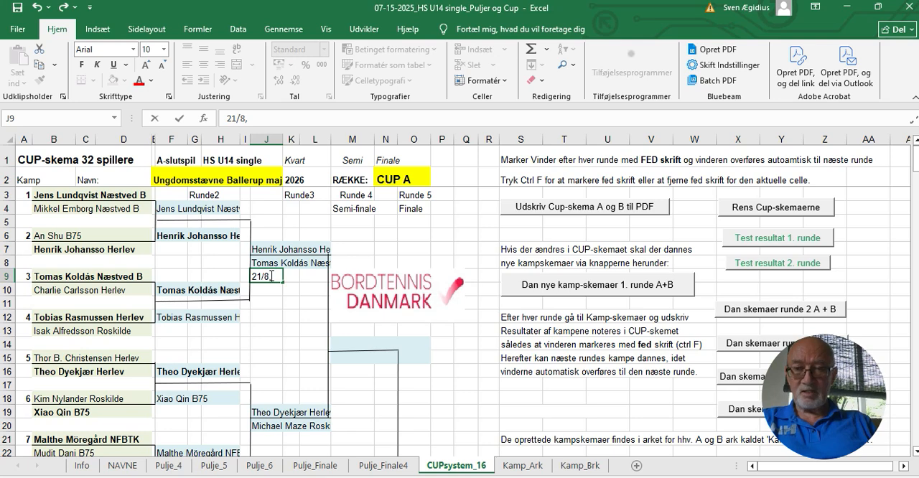
key("BackSpace")
key("BackSpace")
key("BackSpace")
key("BackSpace")
key("BackSpace")
type("11")
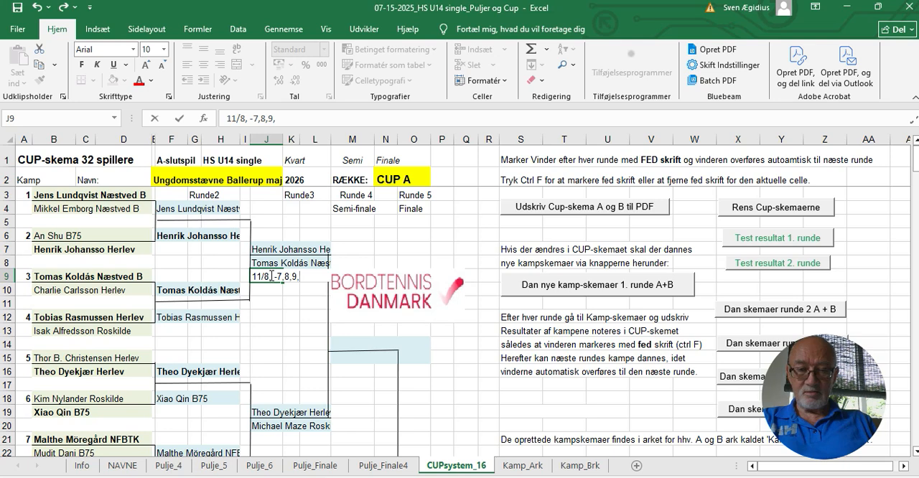
type("7")
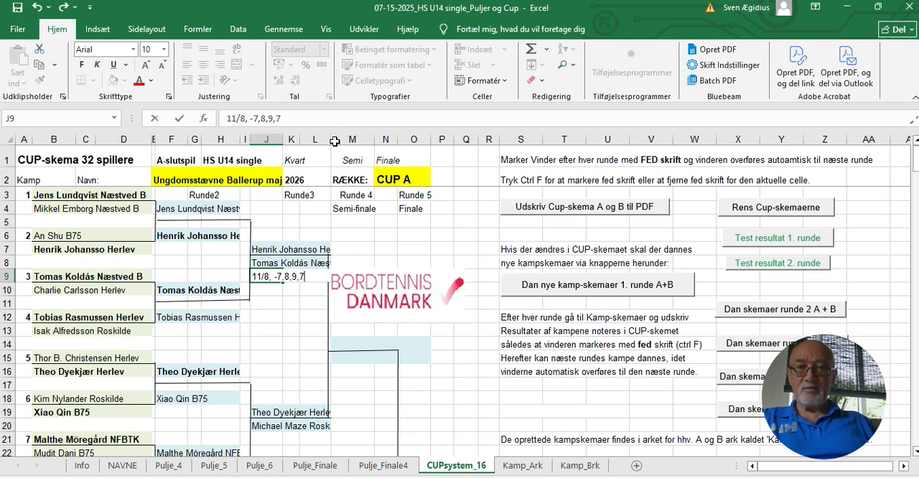
Export the A and B Cup schemas to PDF, view Cup_skema_A_og_B.pdf, and close it
left_click(559, 206)
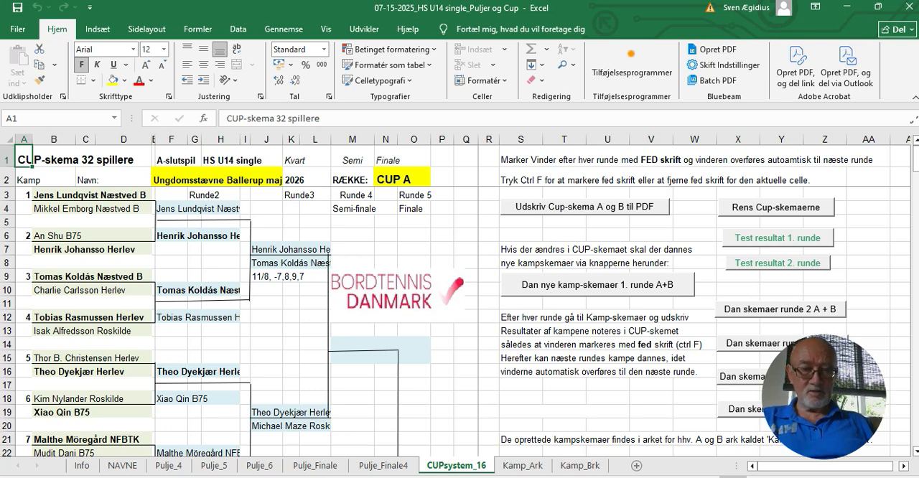
mouse_move(567, 477)
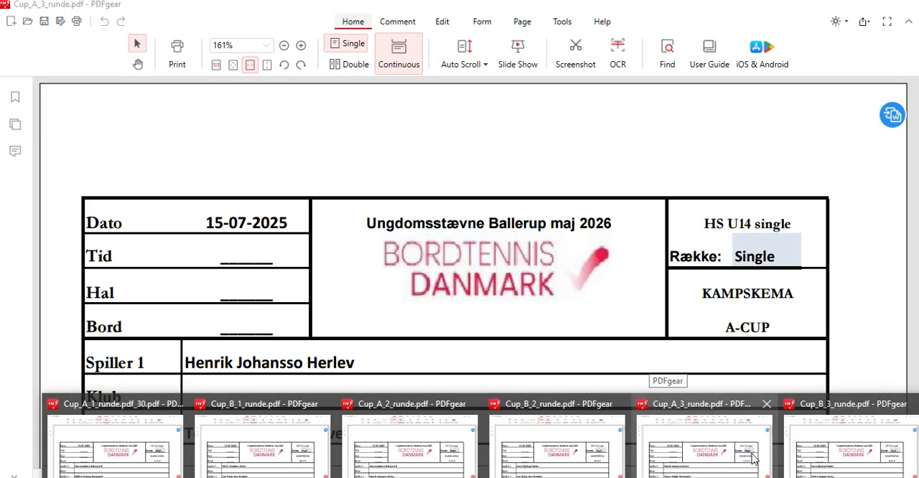
mouse_move(529, 443)
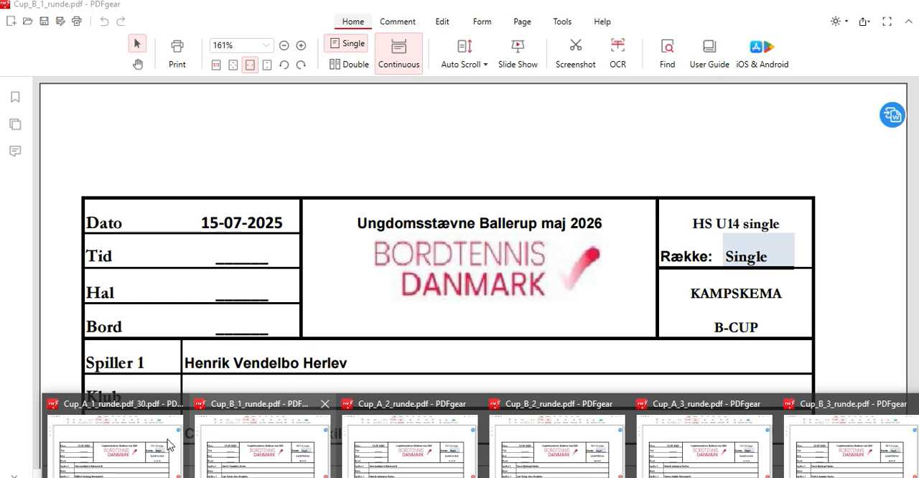
mouse_move(170, 444)
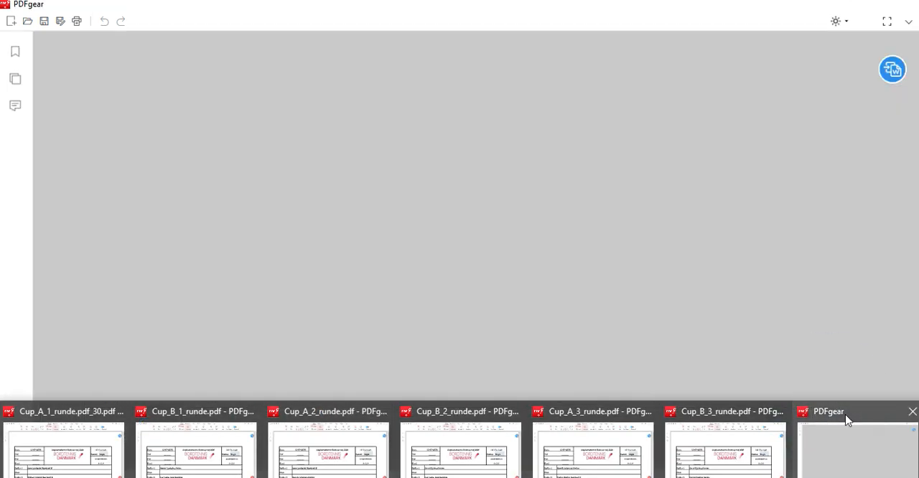
left_click(847, 420)
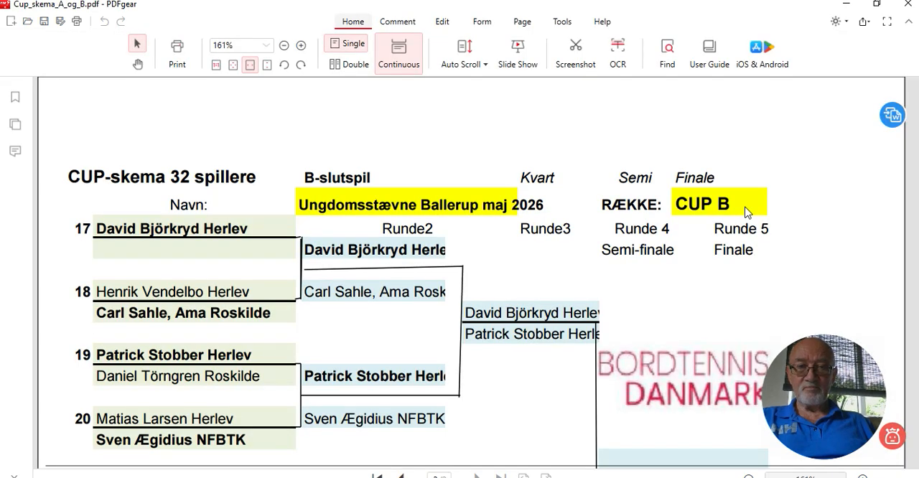
left_click(907, 6)
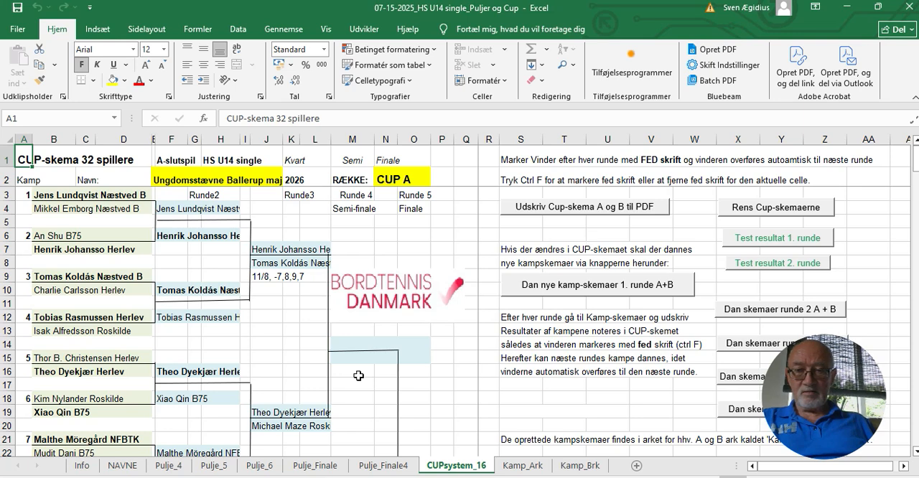
Generate the four-player pool forms from the participant list on the NAVNE sheet
left_click(129, 466)
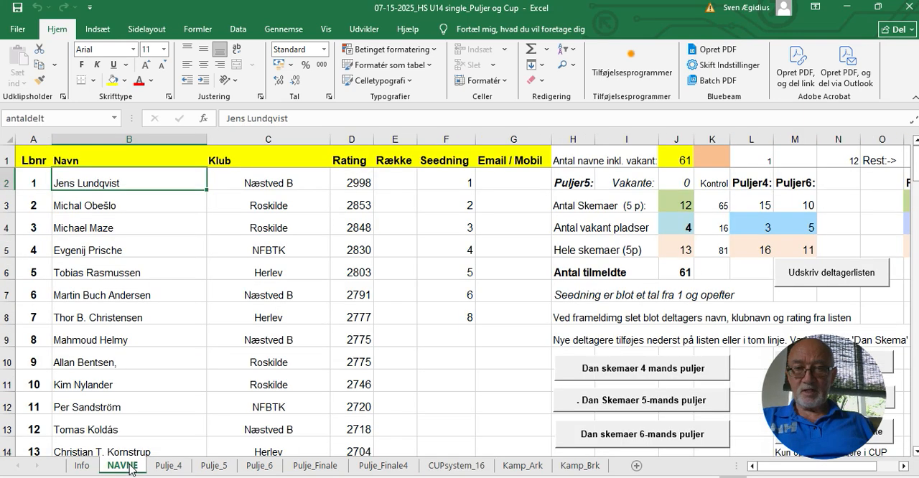
left_click(610, 369)
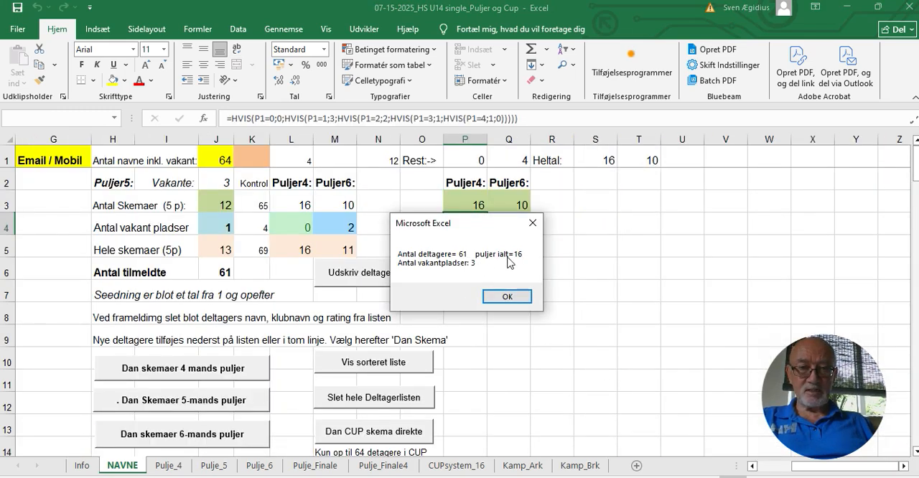
left_click(507, 296)
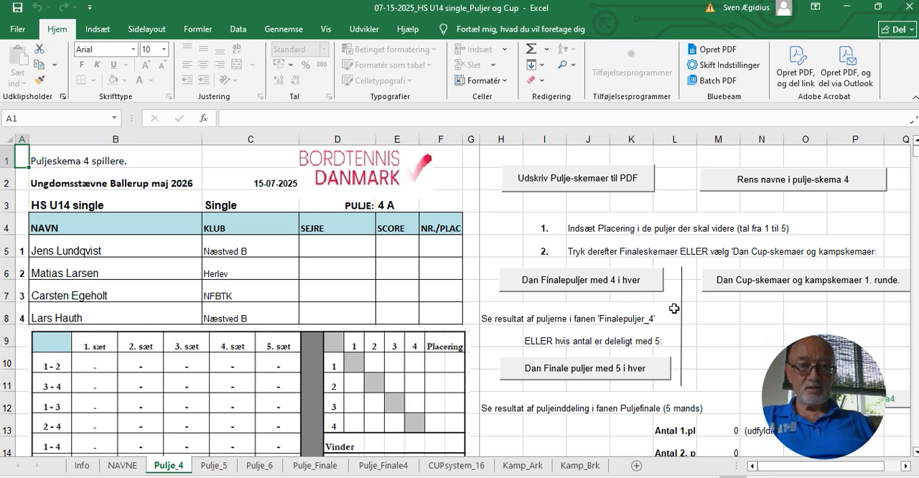
Enter the placements 2, 3, 1 and 4 for the four players of pool 4 A, in row order
left_click(442, 256)
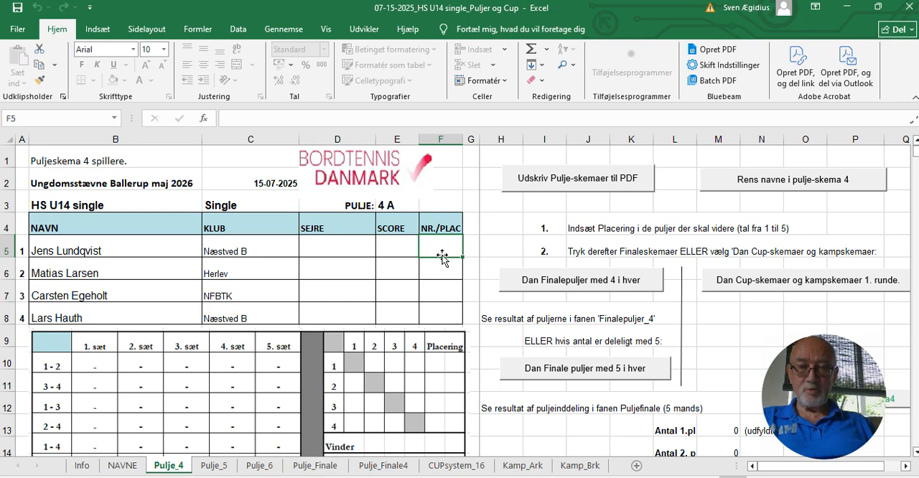
type("2")
key("Return")
type("3")
key("Return")
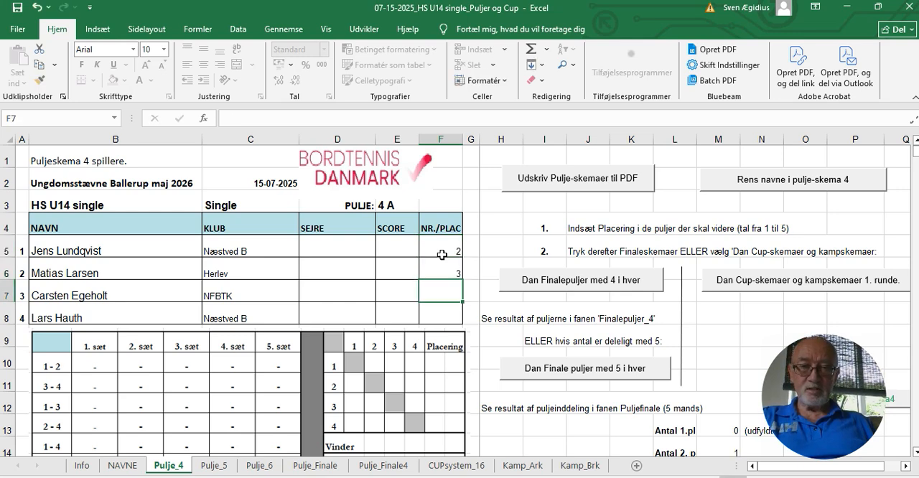
type("1")
key("Return")
type("4")
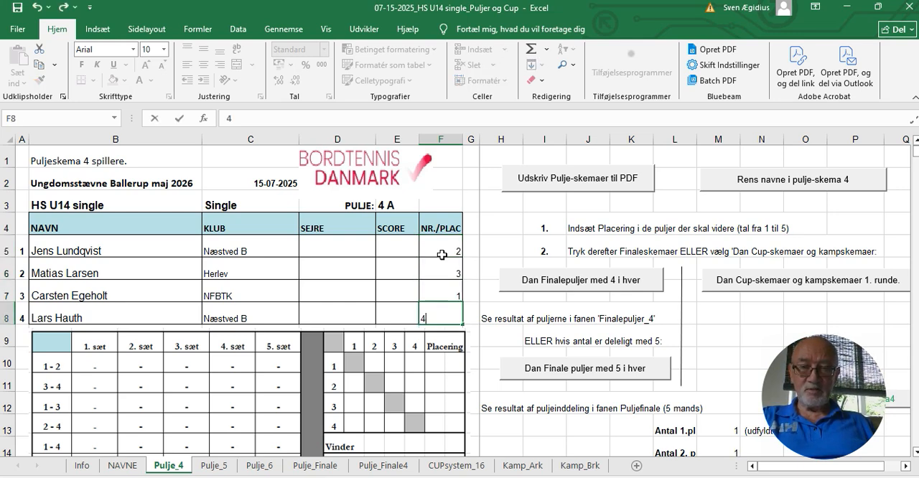
key("Return")
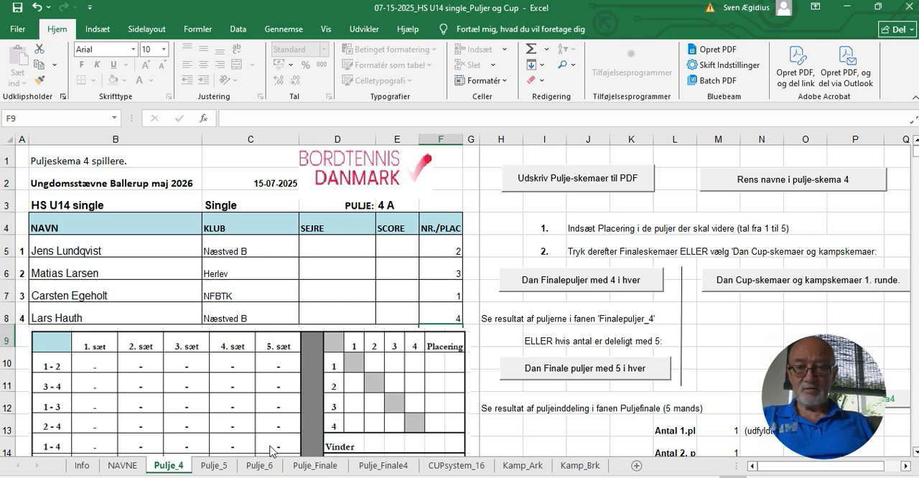
Generate the five-player pool forms from the participant list and load the test placements into them
left_click(124, 465)
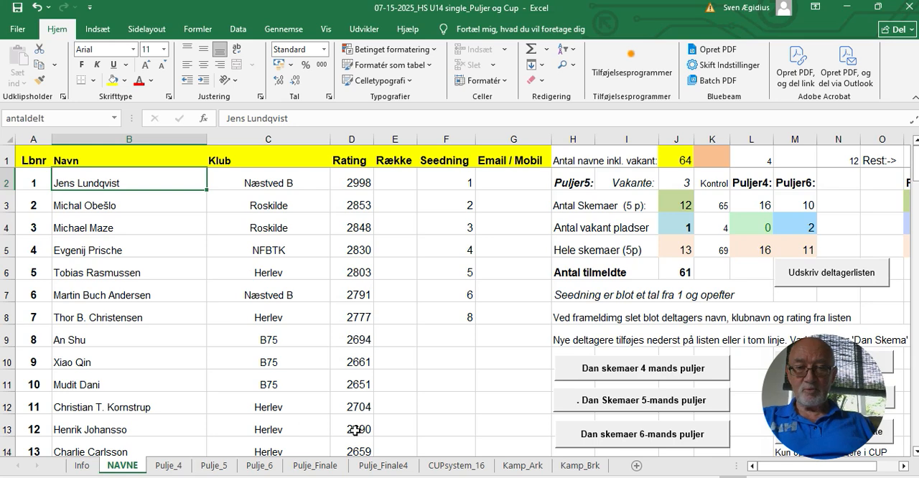
left_click(604, 404)
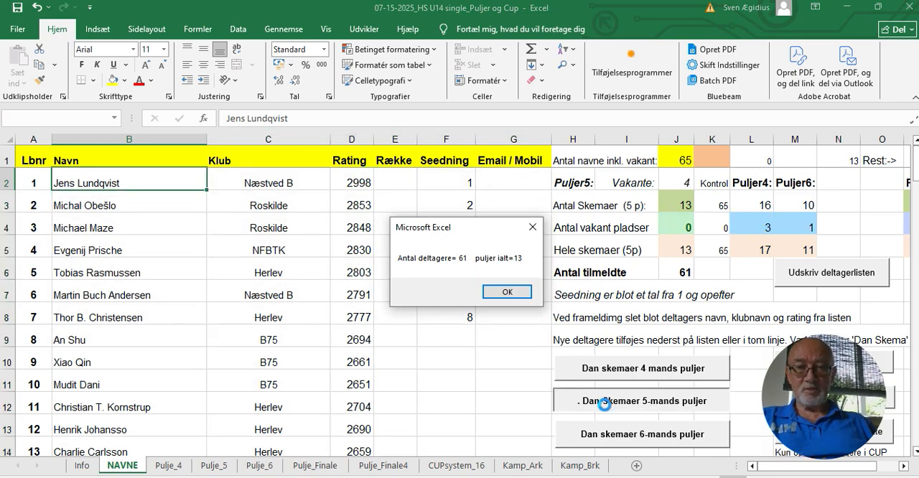
left_click(512, 292)
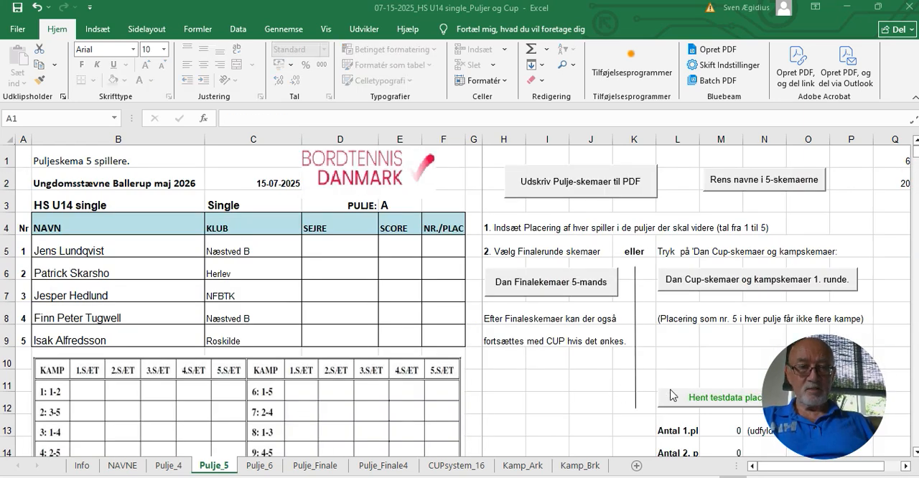
left_click(711, 400)
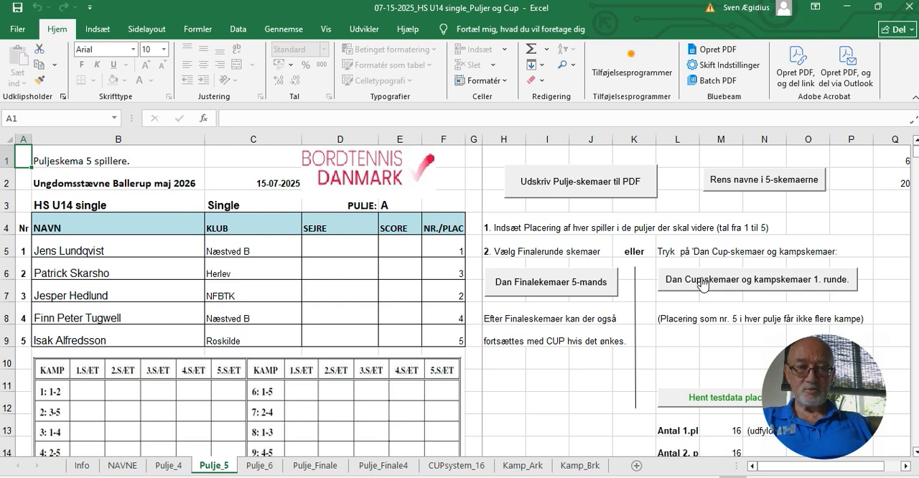
Generate the five-player final pool forms, close their PDF, and go to the CUP schema sheet
left_click(583, 286)
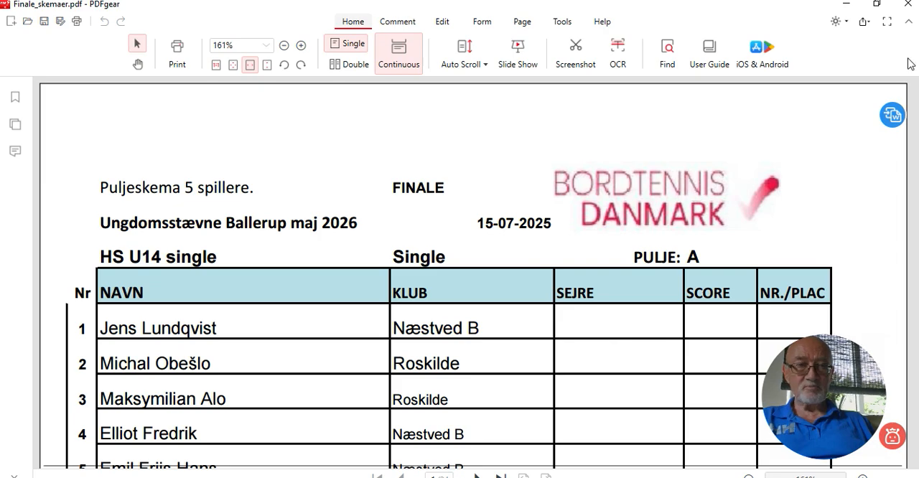
left_click(916, 7)
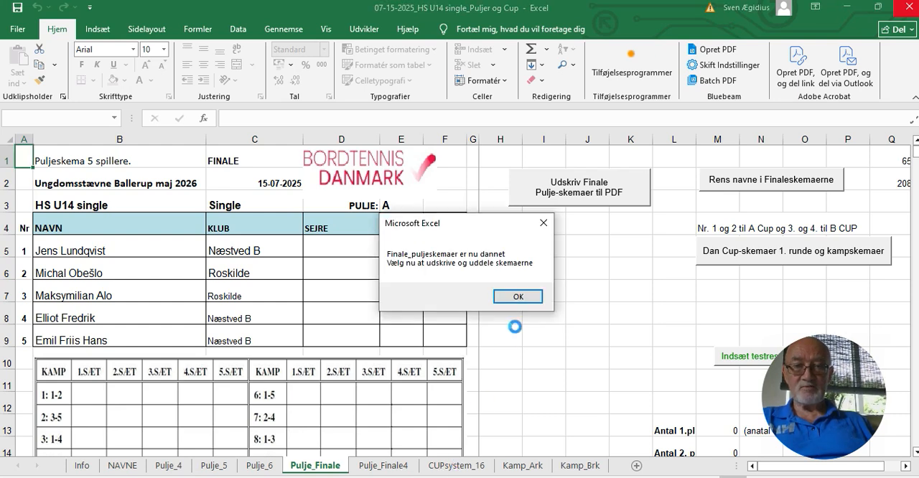
left_click(518, 297)
left_click(465, 466)
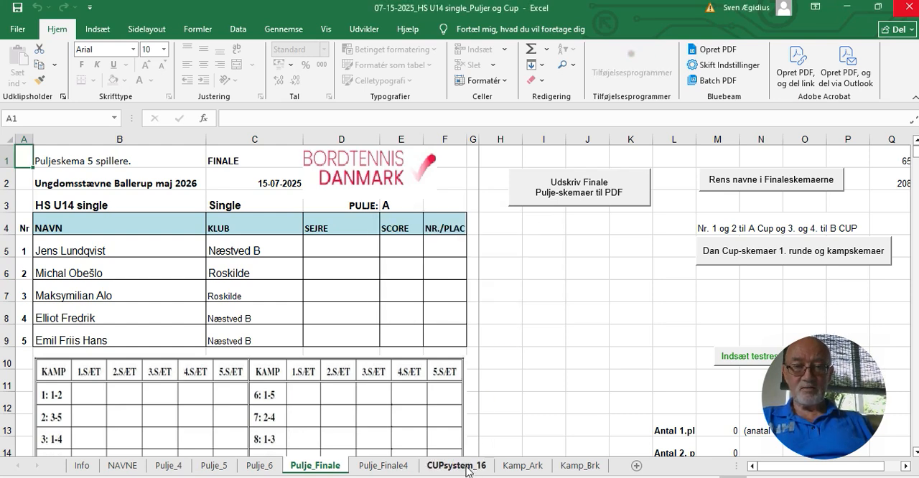